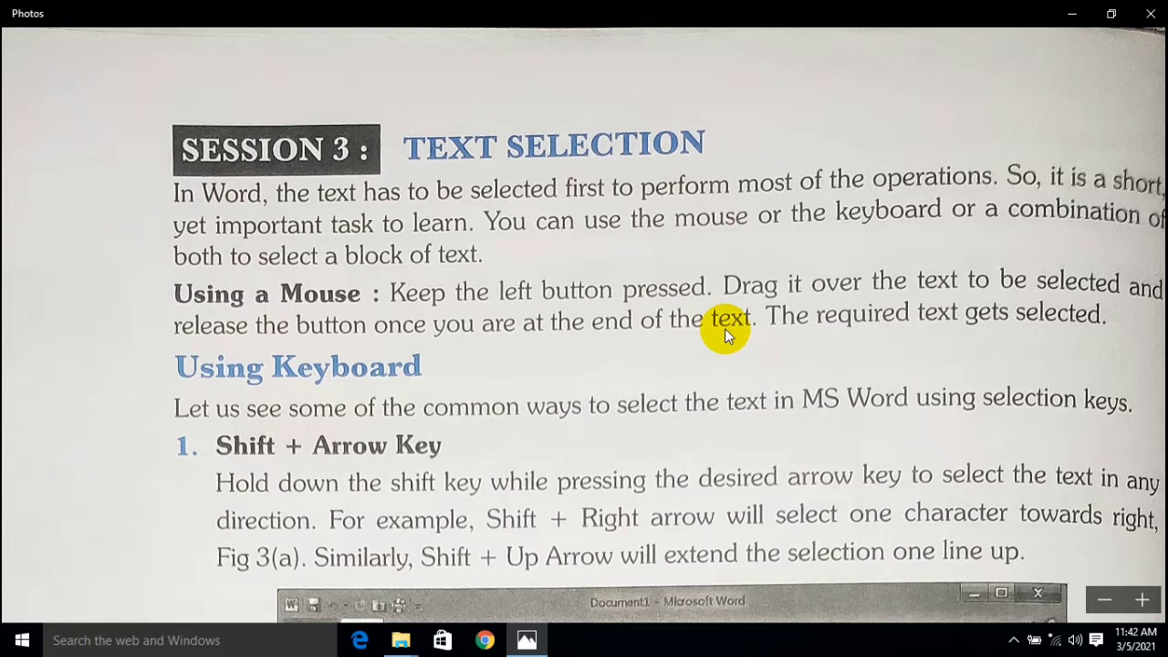
# Read the textbook page on selecting text with the mouse, Shift + Arrow Key, Shift + Home and Shift + End, including its figures
pyautogui.scroll(-2, 725, 328)
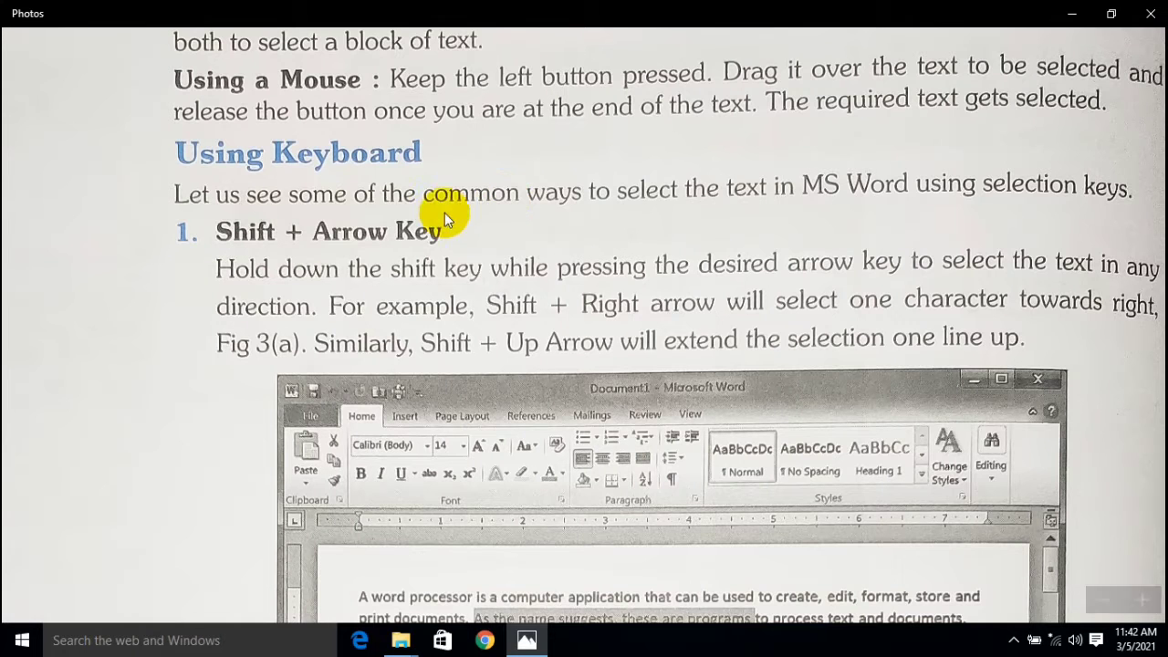
pyautogui.scroll(-5, 319, 250)
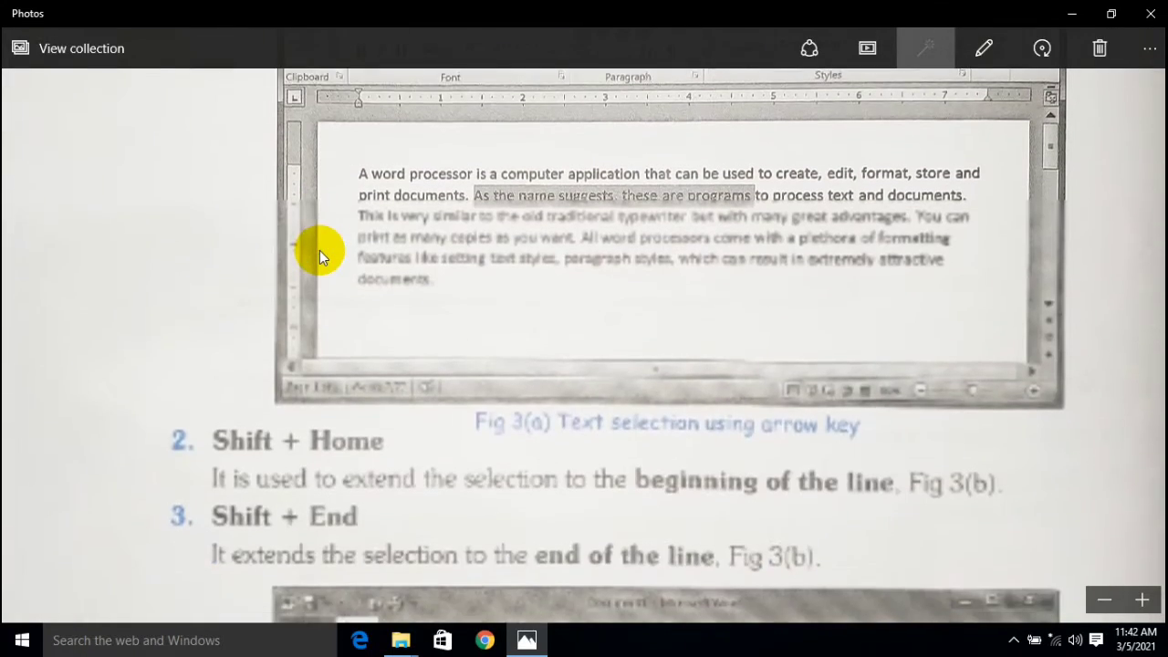
pyautogui.scroll(2, 319, 250)
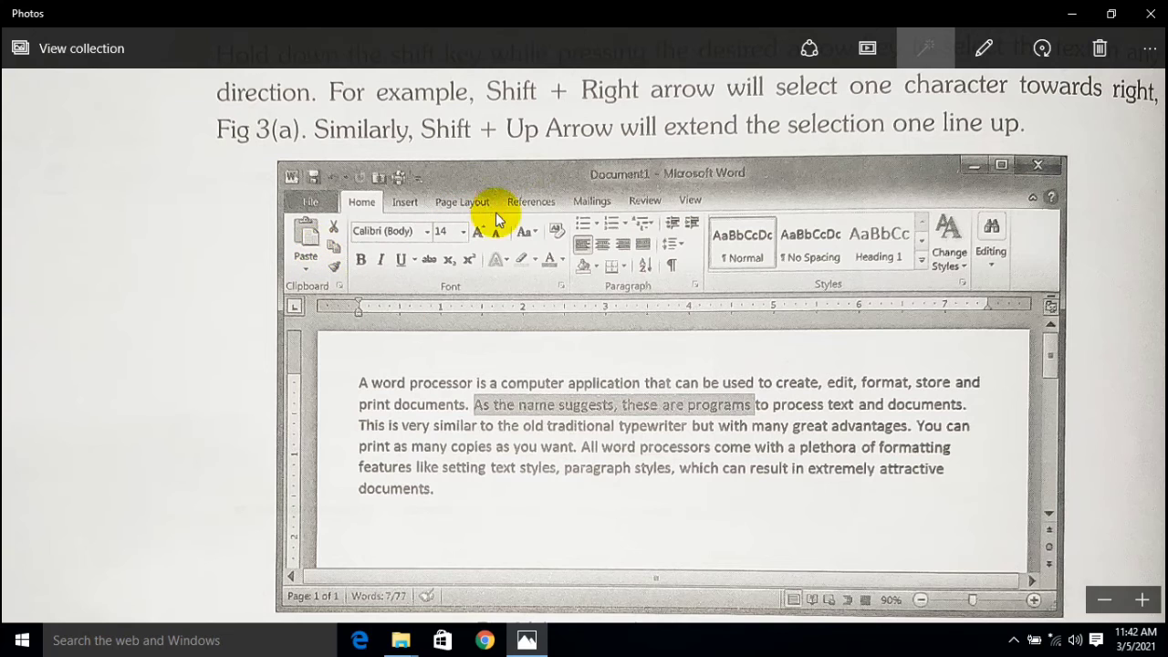
pyautogui.scroll(2, 525, 214)
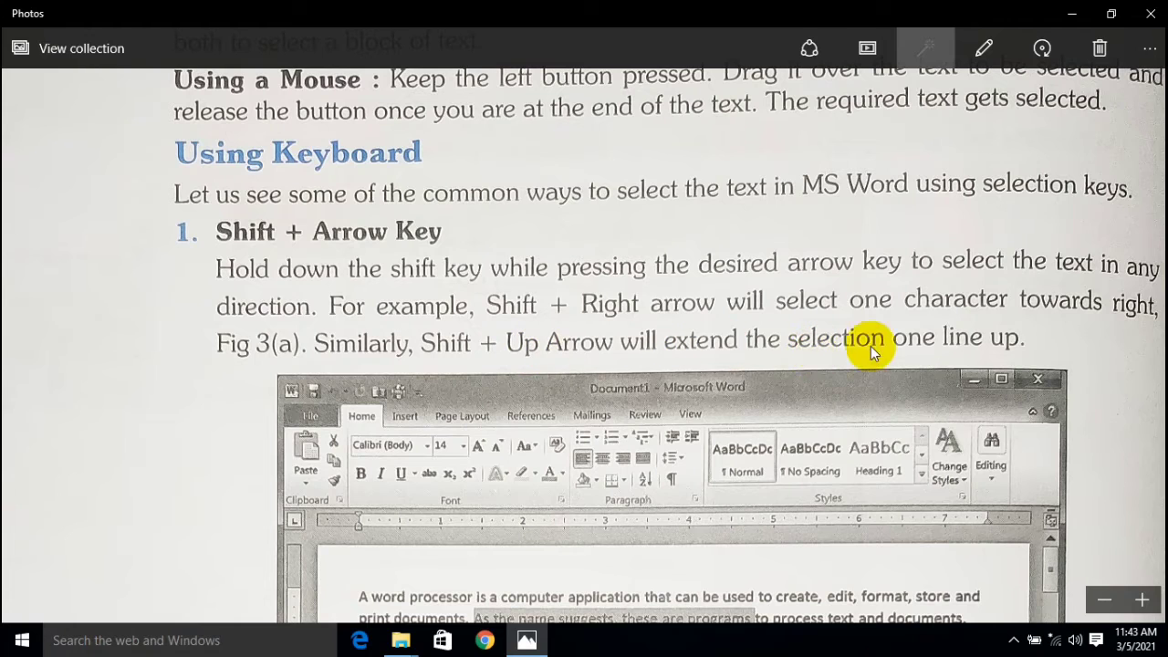
pyautogui.scroll(-5, 912, 338)
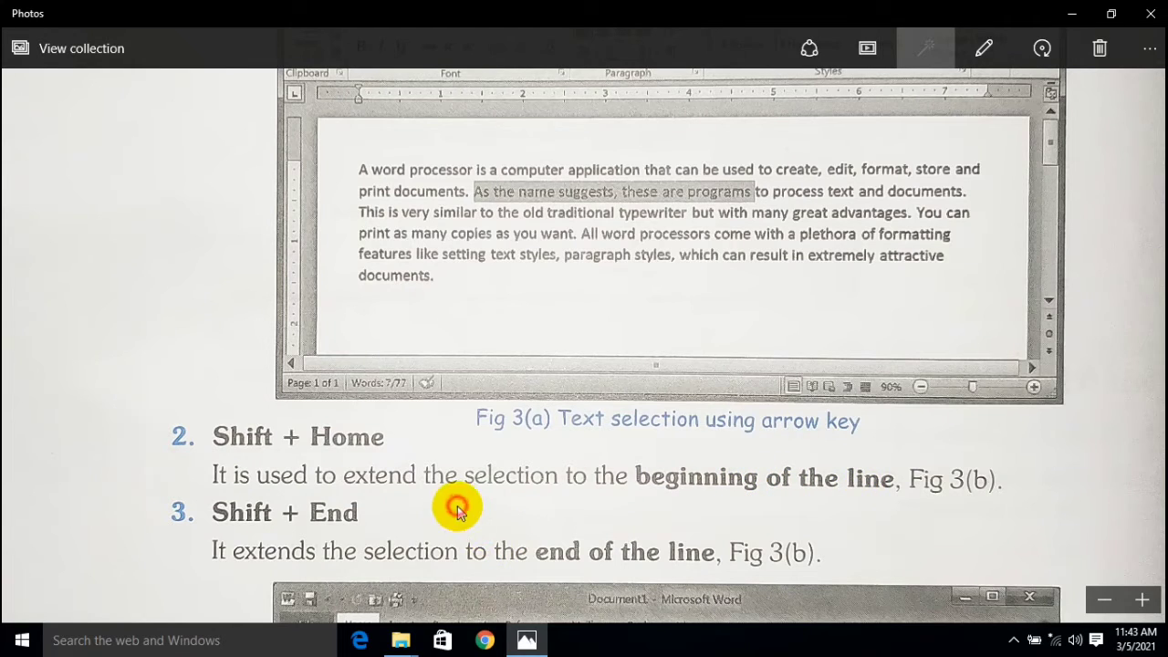
pyautogui.scroll(-2, 458, 506)
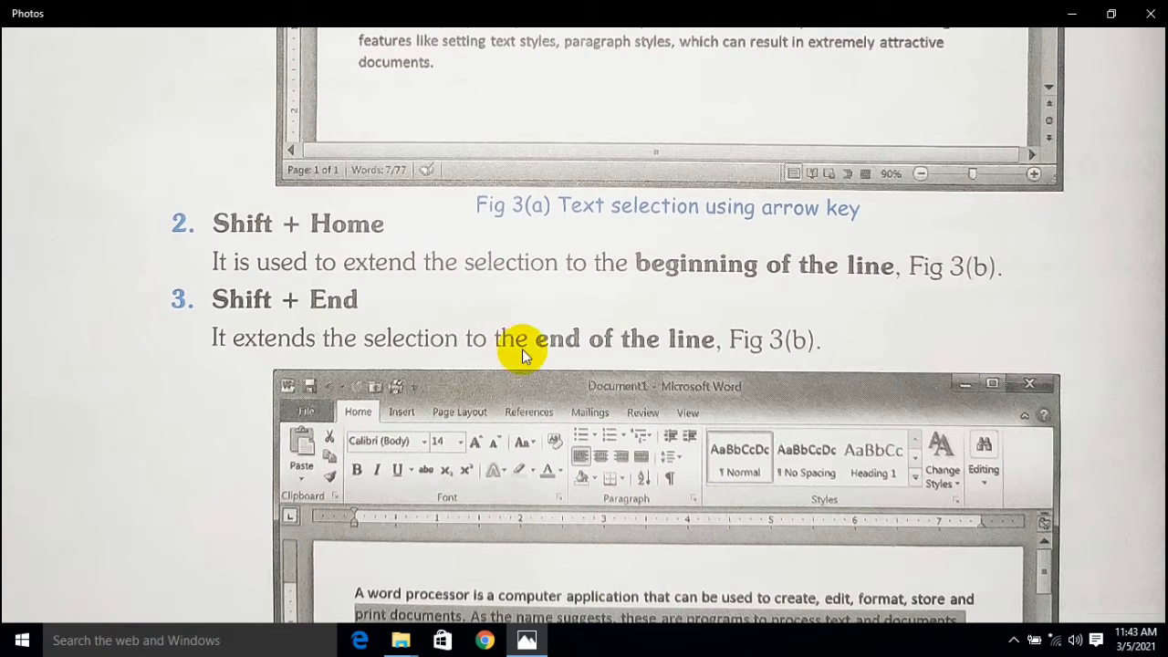
pyautogui.scroll(-2, 580, 539)
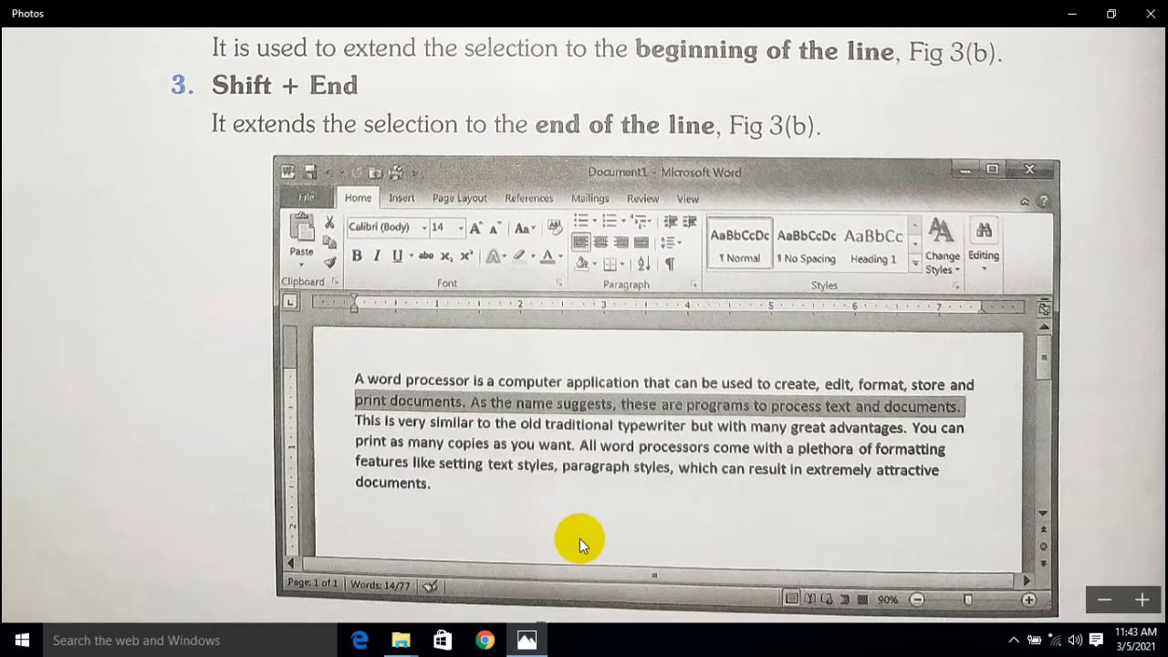
pyautogui.scroll(-3, 579, 538)
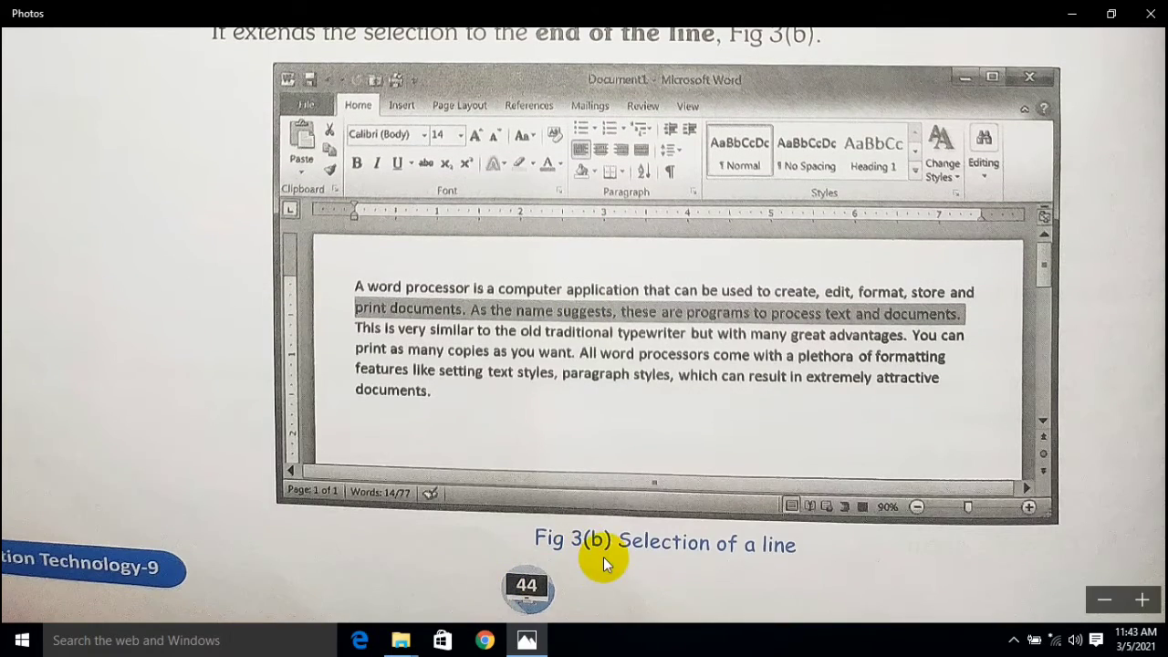
pyautogui.scroll(-3, 635, 487)
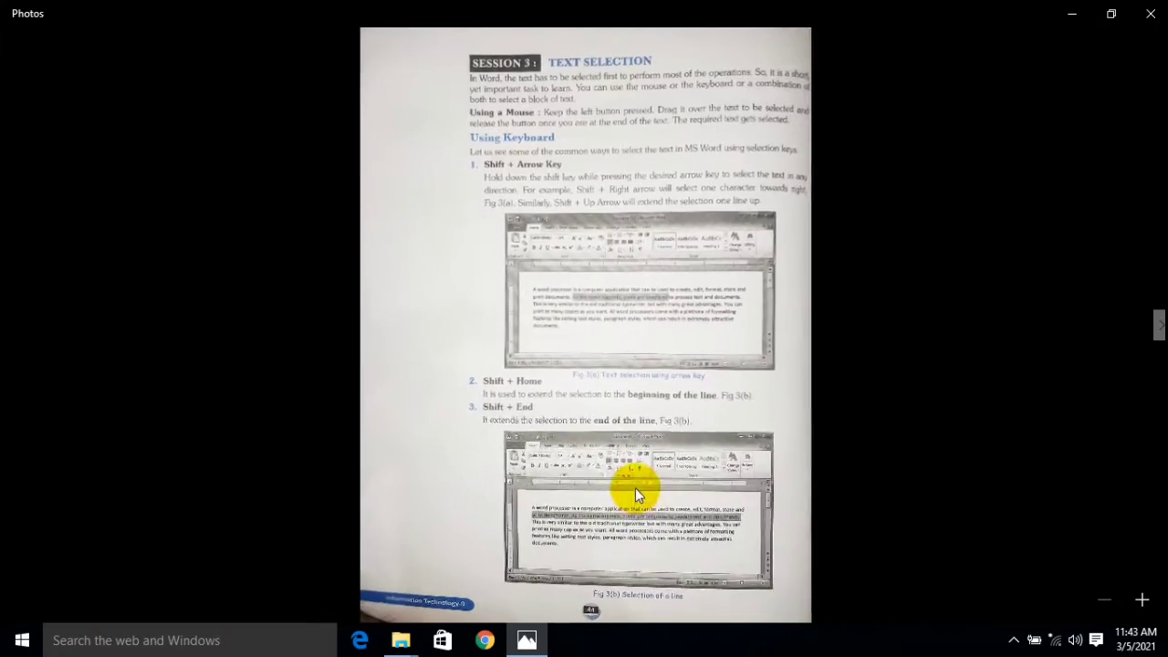
# Launch Microsoft Word 2010 from the installed Microsoft Office programs
pyautogui.click(11, 650)
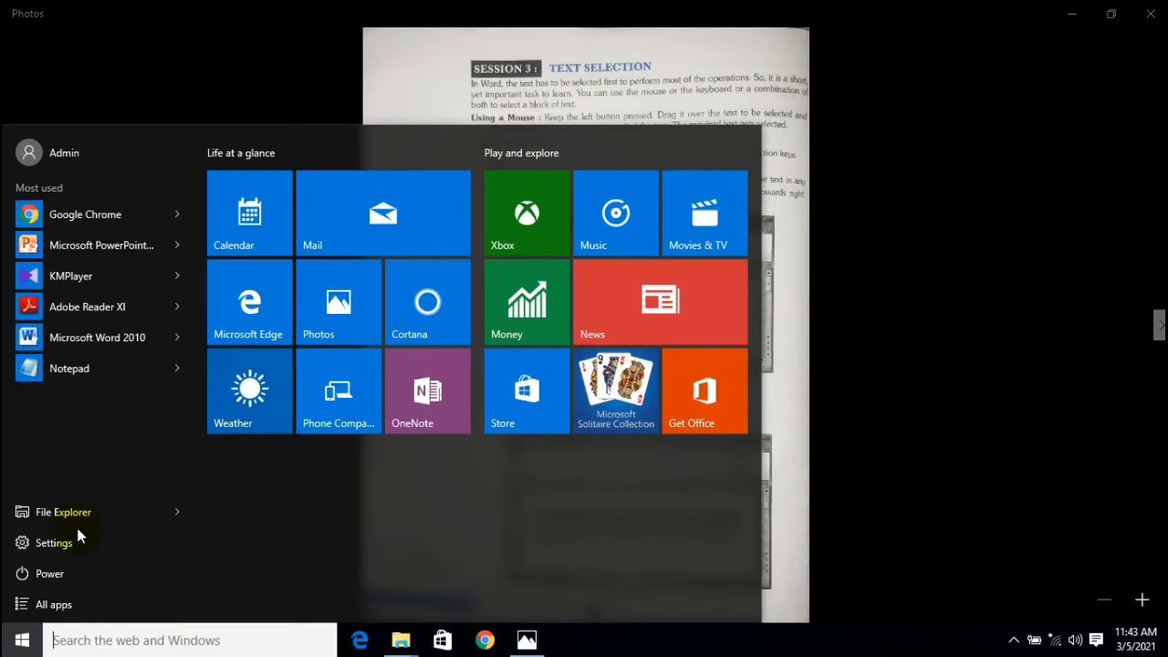
pyautogui.click(67, 607)
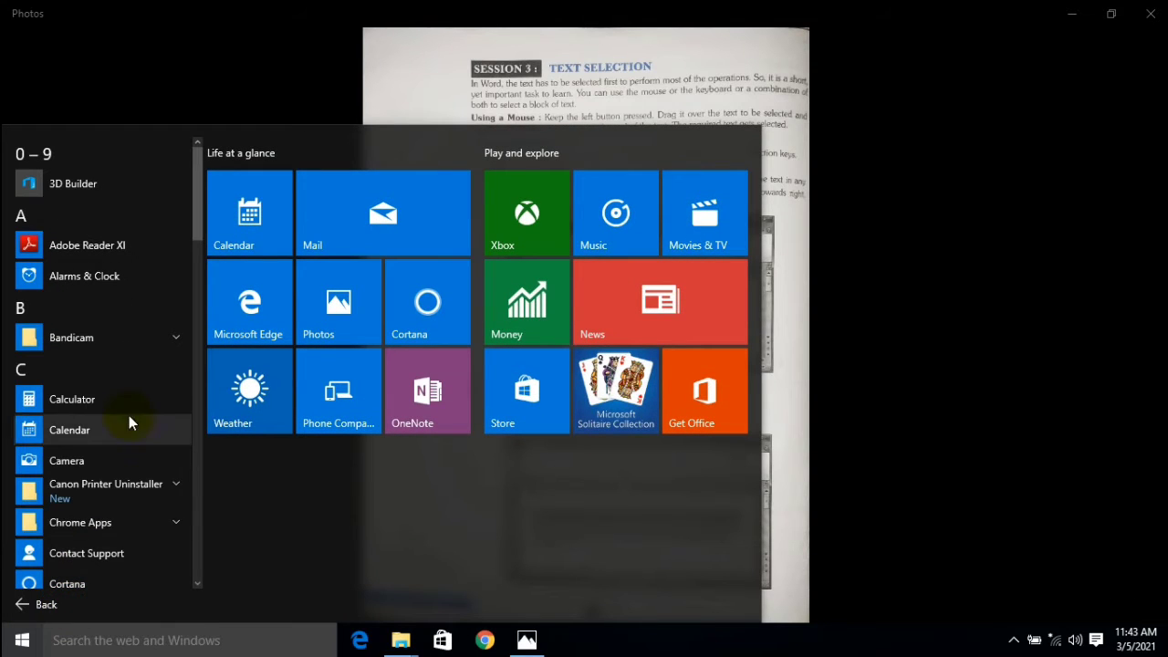
pyautogui.moveTo(192, 199); pyautogui.dragTo(192, 331)
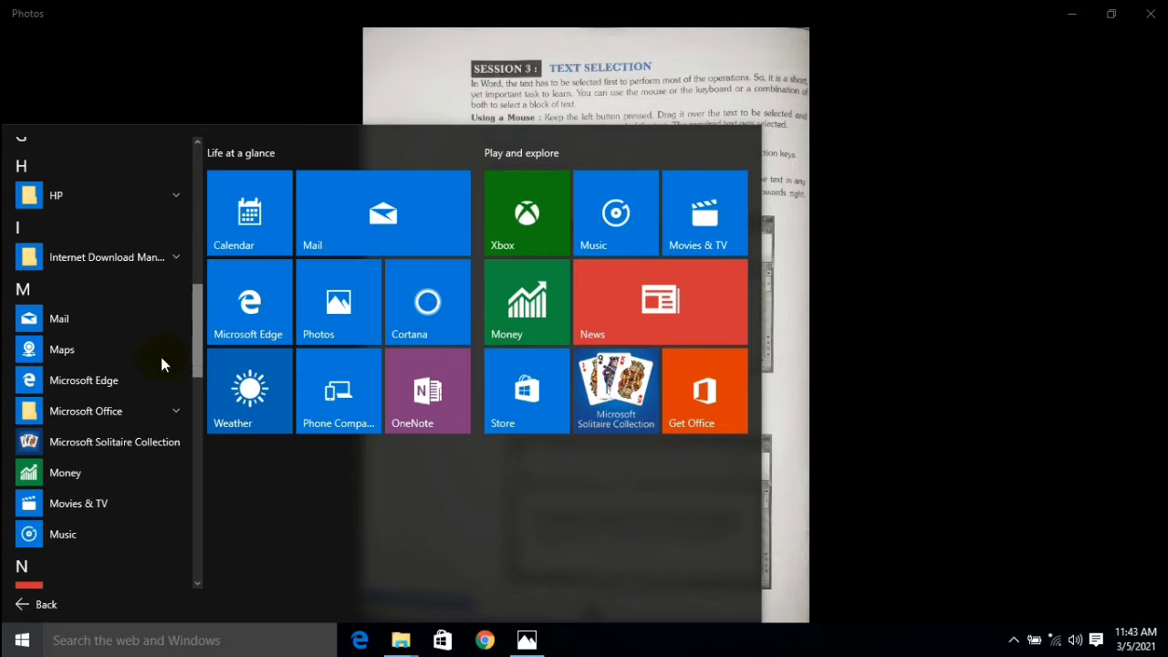
pyautogui.click(137, 411)
pyautogui.moveTo(194, 295); pyautogui.dragTo(221, 422)
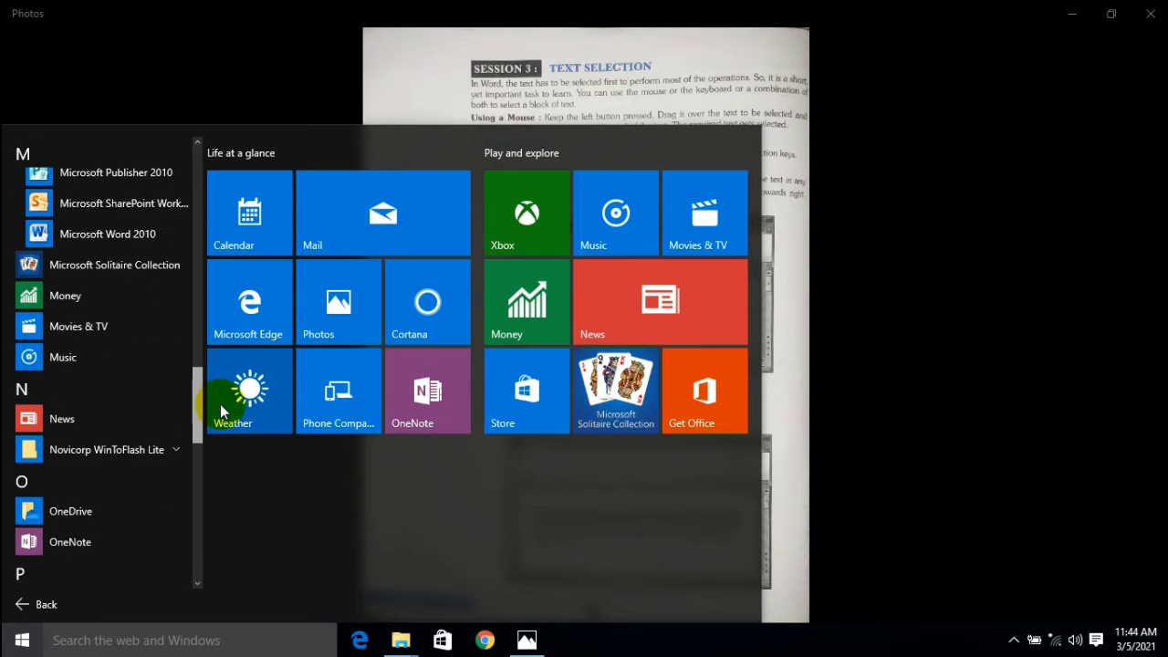
pyautogui.click(141, 237)
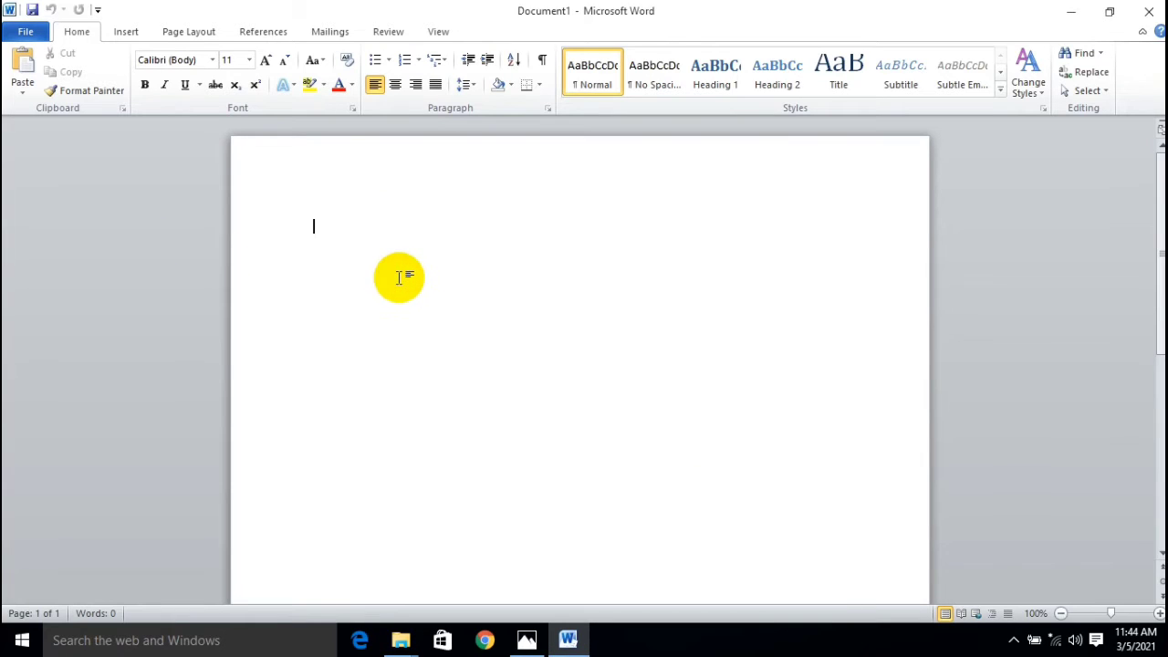
# Enter a long row of repeated a's, leave one empty line, and add two lines holding a single A each
pyautogui.write('aaaaaaaaaaaaaaaaaaaaaaaaaaaaaaaaaaaaaaaaaaaaaaaaaaaaaaaaaa')
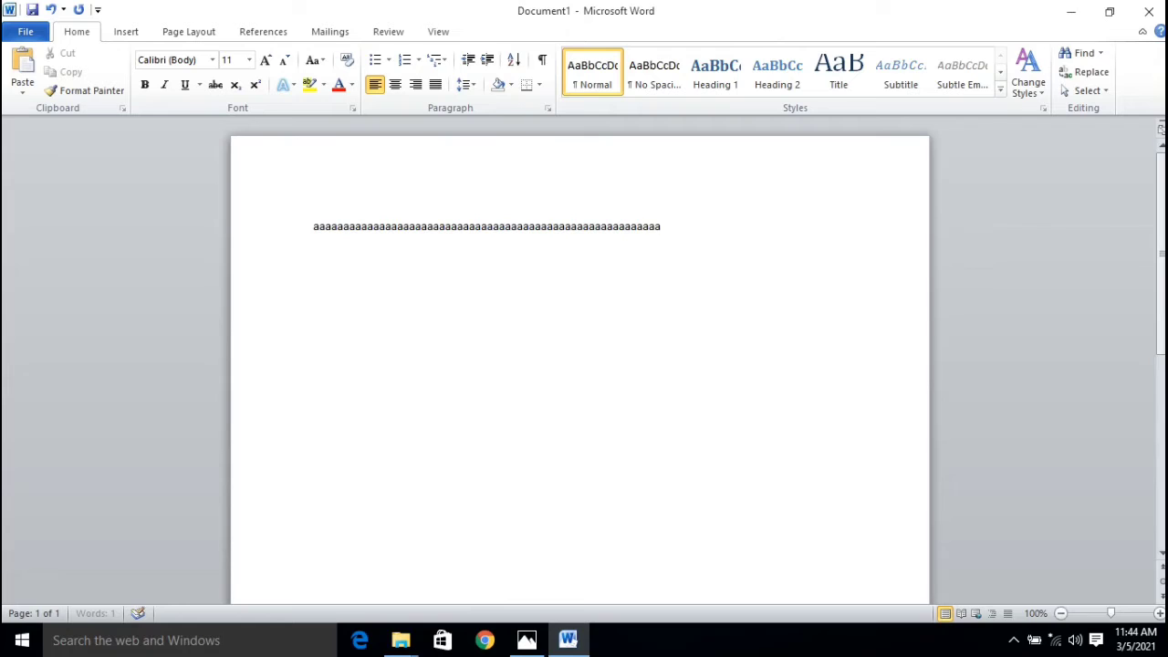
pyautogui.press('Return')
pyautogui.press('Return')
pyautogui.write('a')
pyautogui.press('Return')
pyautogui.write('a')
pyautogui.press('Return')
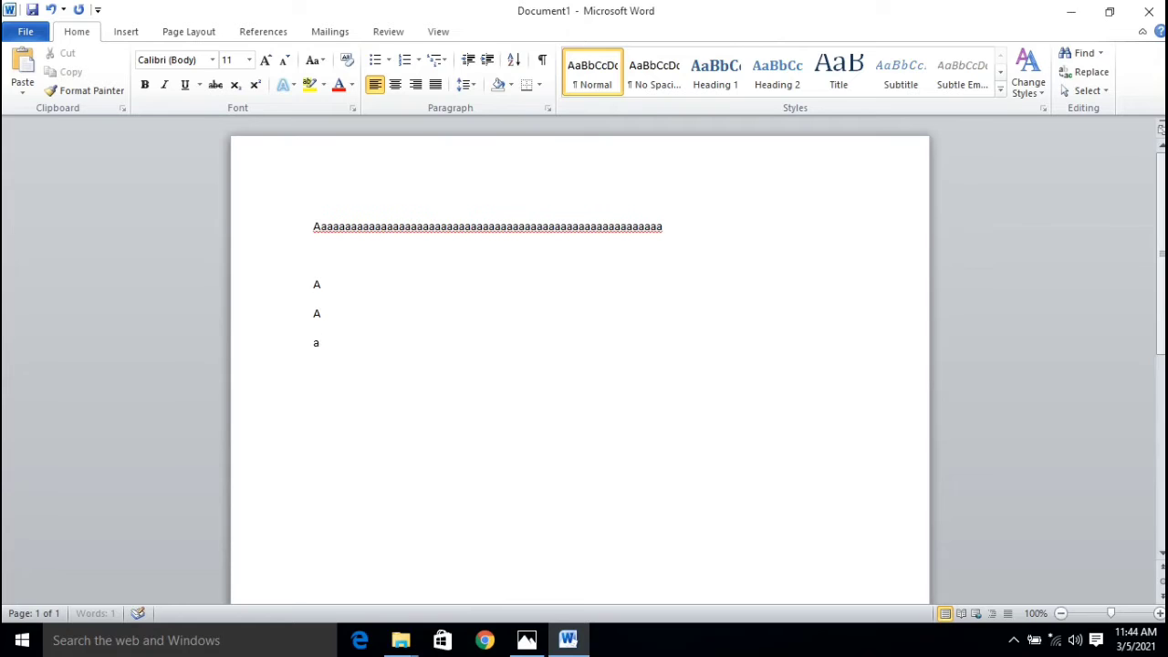
# Add another long row of a's ending in s, an empty line, and a long row of repeated s's
pyautogui.write('aaaaaaaaaaaaaaaaaaaaaaaaaaaaaaaaaaaaaaaaaaaaaaas')
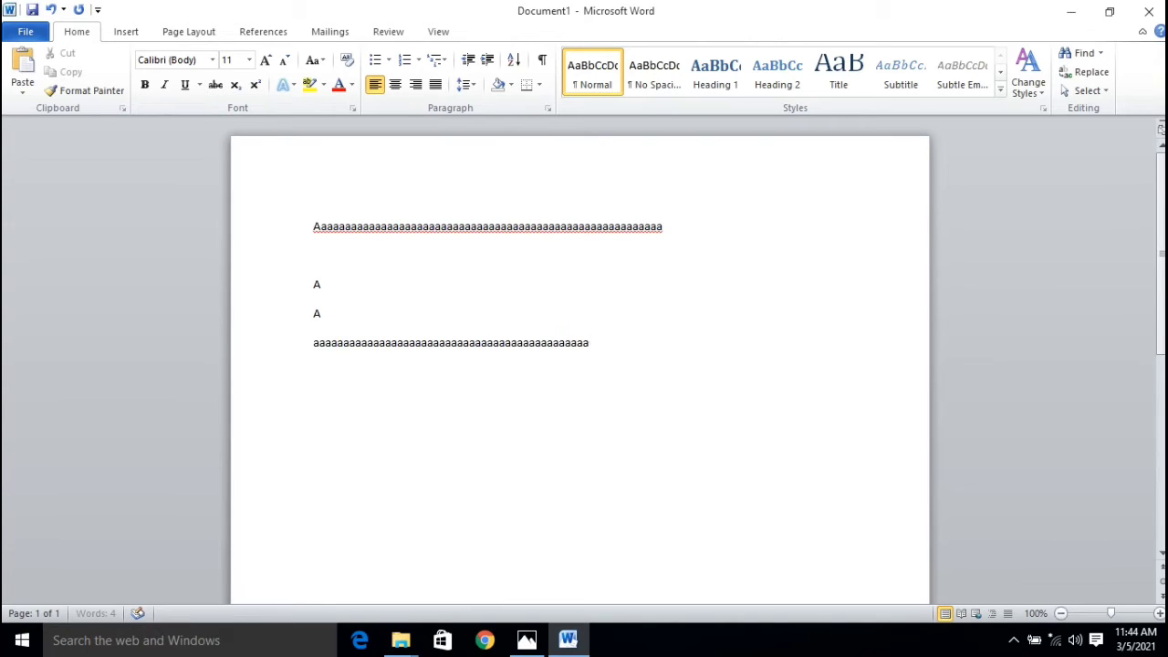
pyautogui.press('Return')
pyautogui.press('Return')
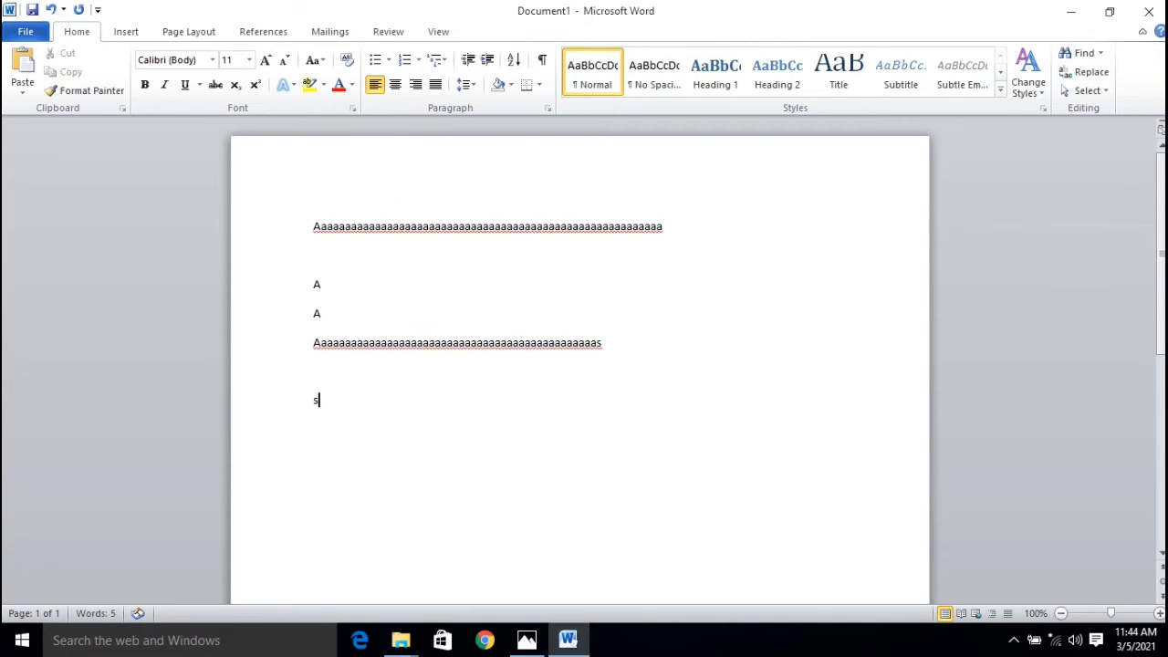
pyautogui.write('sssssssssssssssssssssssssssssssssssssssssssssssssssssssssssssssssssssssssssssssss')
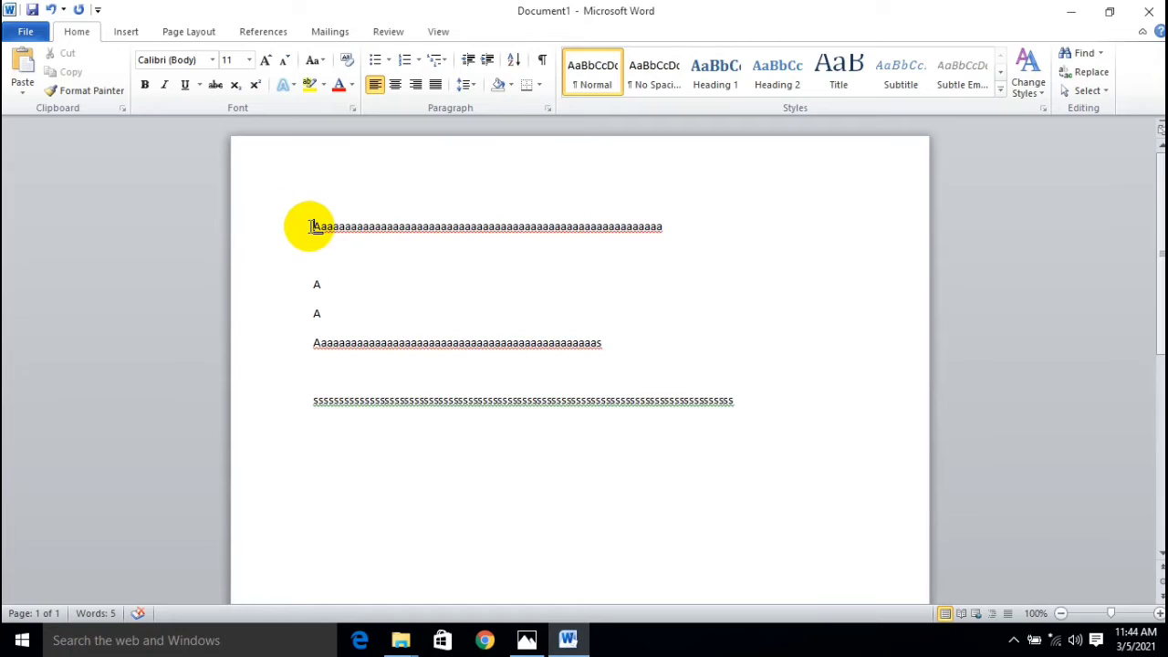
# Select the first row of a's and the empty line below it, extending character by character from the row's start
pyautogui.moveTo(313, 227); pyautogui.dragTo(365, 274)
pyautogui.click(363, 271)
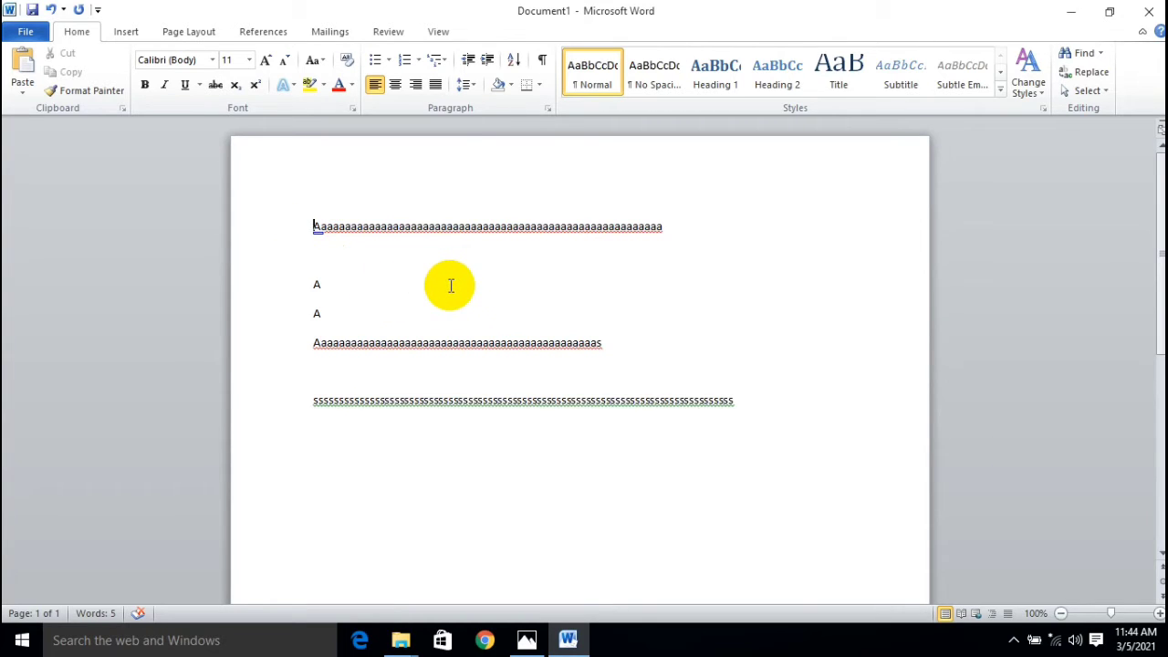
pyautogui.hotkey('shift', 'Right')
pyautogui.hotkey('shift', 'Right')
pyautogui.hotkey('shift', 'Right')
pyautogui.hotkey('shift', 'Right')
pyautogui.hotkey('shift', 'Right')
pyautogui.hotkey('shift', 'Right')
pyautogui.hotkey('shift', 'Right')
pyautogui.hotkey('shift', 'Right')
pyautogui.hotkey('shift', 'Right')
pyautogui.hotkey('shift', 'Right')
pyautogui.hotkey('shift', 'Right')
pyautogui.hotkey('shift', 'Right')
pyautogui.hotkey('shift', 'Right')
pyautogui.hotkey('shift', 'Right')
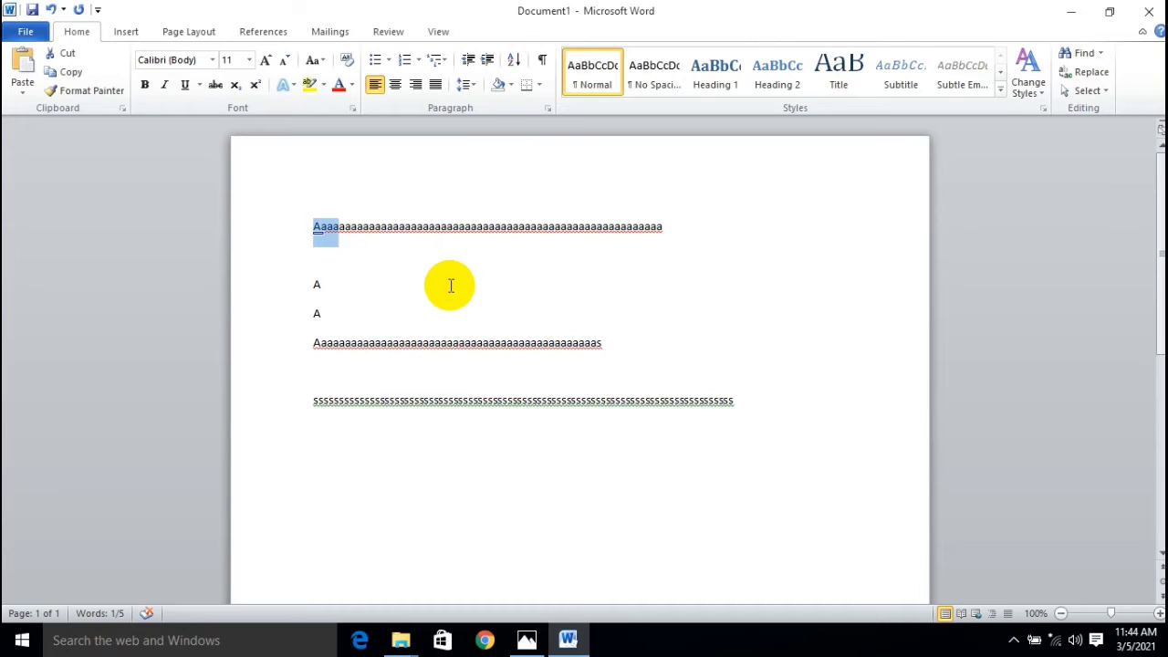
pyautogui.hotkey('shift', 'Right')
pyautogui.hotkey('shift', 'Right')
pyautogui.hotkey('shift', 'Right')
pyautogui.hotkey('shift', 'Right')
pyautogui.hotkey('shift', 'Right')
pyautogui.hotkey('shift', 'Right')
pyautogui.hotkey('shift', 'Right')
pyautogui.hotkey('shift', 'Right')
pyautogui.hotkey('shift', 'Right')
pyautogui.hotkey('shift', 'Right')
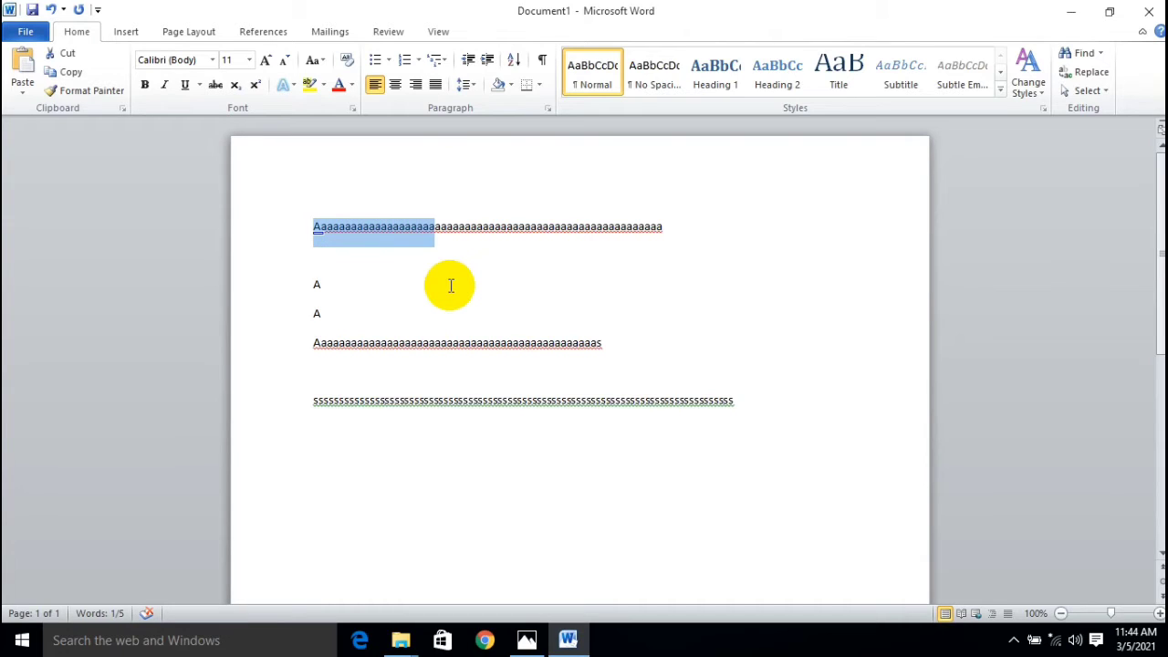
pyautogui.hotkey('shift', 'Right')
pyautogui.hotkey('shift', 'Right')
pyautogui.hotkey('shift', 'Right')
pyautogui.hotkey('shift', 'Right')
pyautogui.hotkey('shift', 'Right')
pyautogui.hotkey('shift', 'Right')
pyautogui.hotkey('shift', 'Right')
pyautogui.hotkey('shift', 'Right')
pyautogui.hotkey('shift', 'Right')
pyautogui.hotkey('shift', 'Right')
pyautogui.hotkey('shift', 'Right')
pyautogui.hotkey('shift', 'Right')
pyautogui.hotkey('shift', 'Right')
pyautogui.hotkey('shift', 'Right')
pyautogui.hotkey('shift', 'Right')
pyautogui.hotkey('shift', 'Right')
pyautogui.hotkey('shift', 'Right')
pyautogui.hotkey('shift', 'Right')
pyautogui.hotkey('shift', 'Right')
pyautogui.hotkey('shift', 'Right')
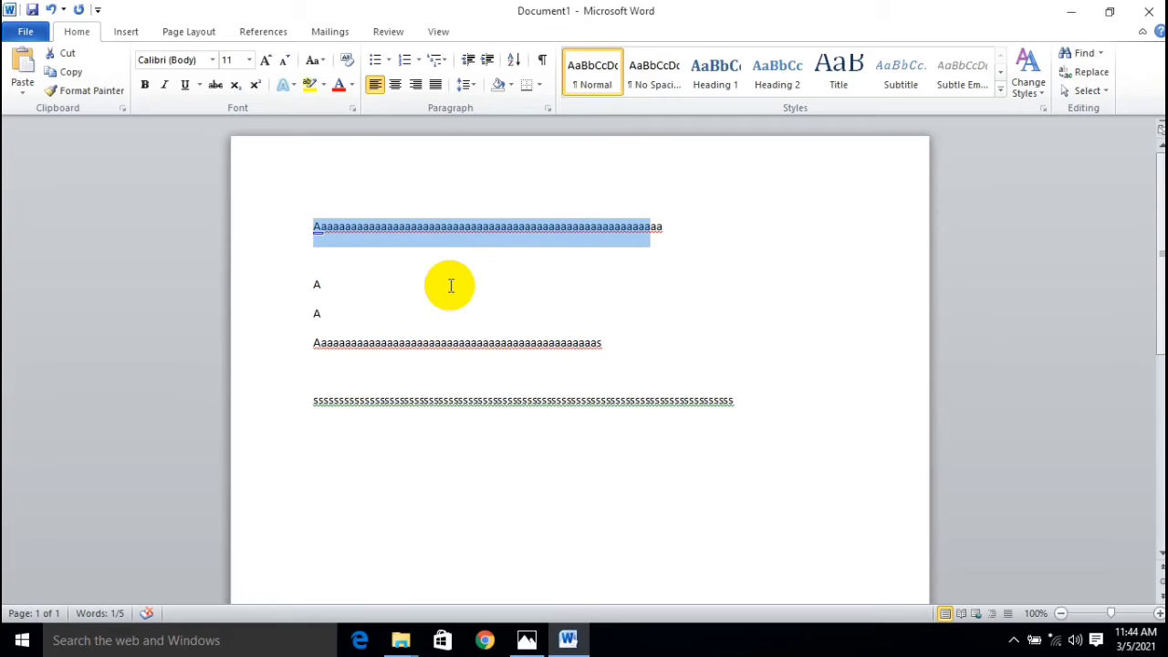
pyautogui.hotkey('shift', 'Right')
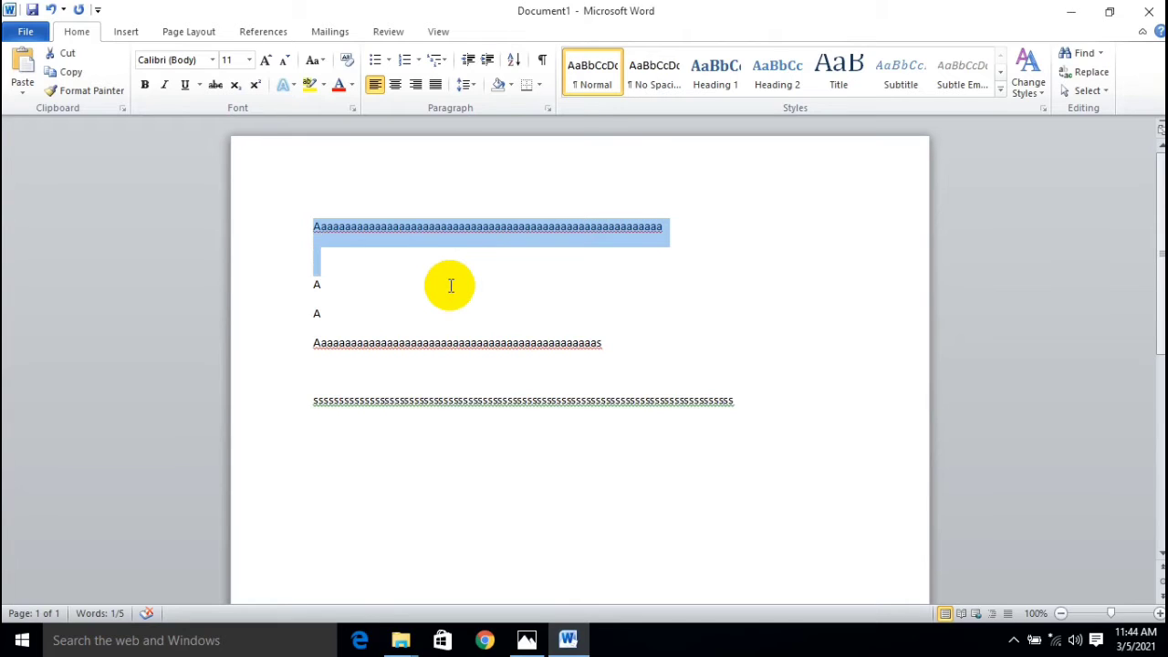
# Extend the selection down through the second row of a's and across most of the row of s's
pyautogui.hotkey('shift', 'Down')
pyautogui.hotkey('shift', 'Down')
pyautogui.hotkey('shift', 'Down')
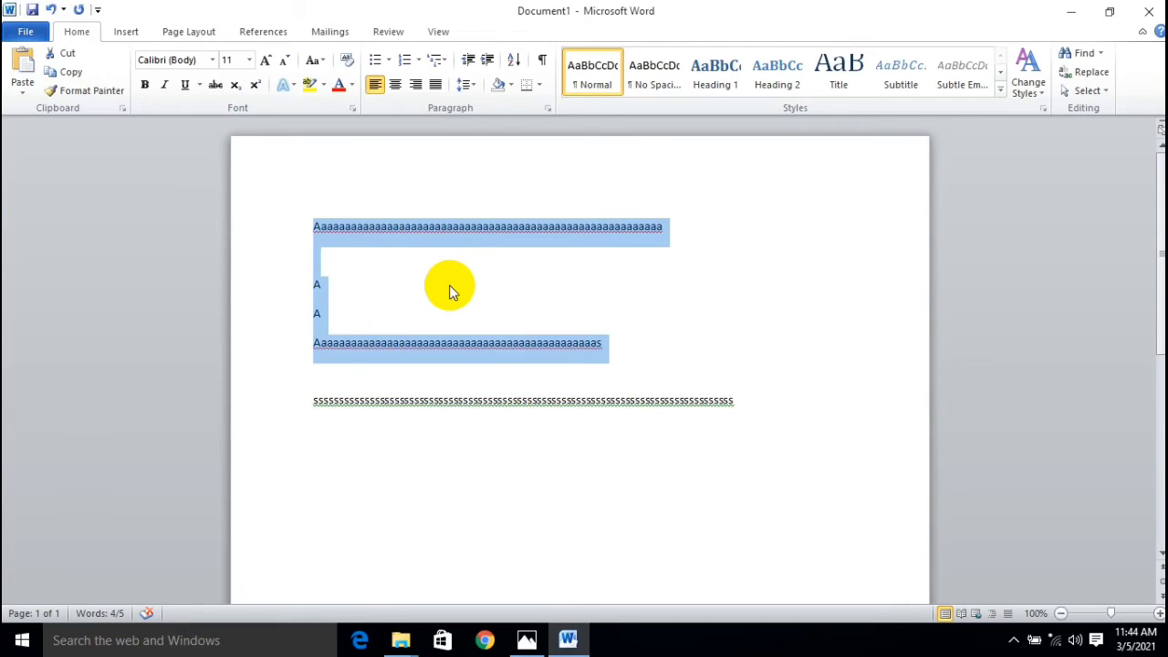
pyautogui.hotkey('shift', 'Right')
pyautogui.hotkey('shift', 'Right')
pyautogui.hotkey('shift', 'Right')
pyautogui.hotkey('shift', 'Right')
pyautogui.hotkey('shift', 'Right')
pyautogui.hotkey('shift', 'Right')
pyautogui.hotkey('shift', 'Right')
pyautogui.hotkey('shift', 'Right')
pyautogui.hotkey('shift', 'Right')
pyautogui.hotkey('shift', 'Right')
pyautogui.hotkey('shift', 'Right')
pyautogui.hotkey('shift', 'Right')
pyautogui.hotkey('shift', 'Right')
pyautogui.hotkey('shift', 'Right')
pyautogui.hotkey('shift', 'Right')
pyautogui.hotkey('shift', 'Right')
pyautogui.hotkey('shift', 'Right')
pyautogui.hotkey('shift', 'Right')
pyautogui.hotkey('shift', 'Right')
pyautogui.hotkey('shift', 'Right')
pyautogui.hotkey('shift', 'Right')
pyautogui.hotkey('shift', 'Right')
pyautogui.hotkey('shift', 'Right')
pyautogui.hotkey('shift', 'Right')
pyautogui.hotkey('shift', 'Right')
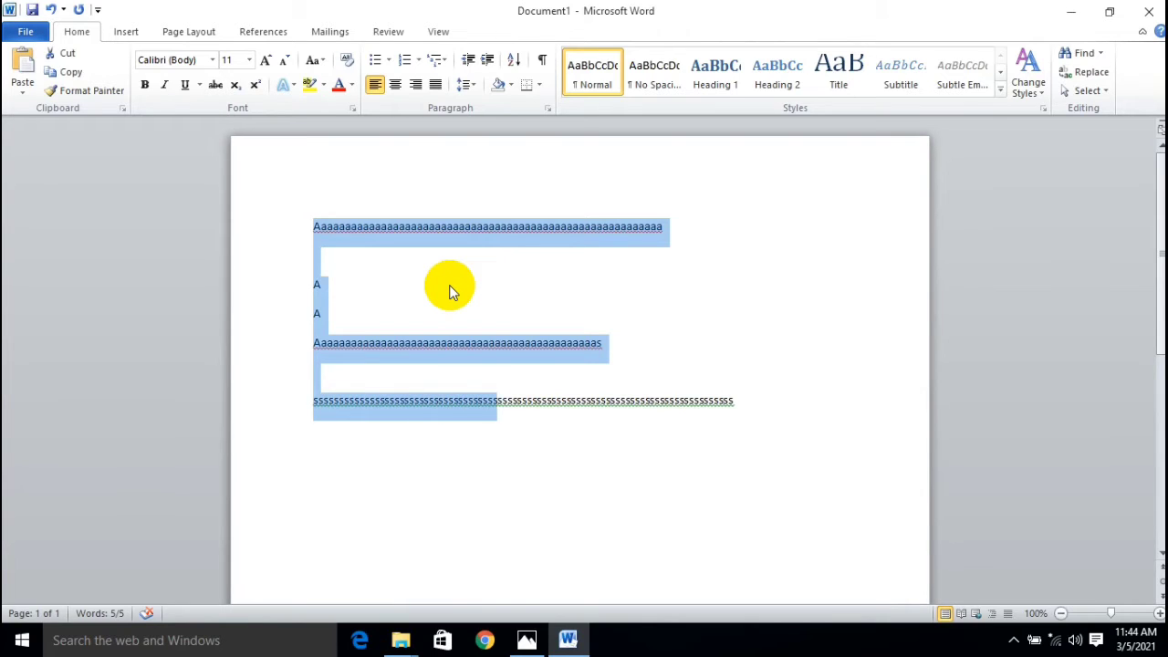
pyautogui.hotkey('shift', 'Right')
pyautogui.hotkey('shift', 'Right')
pyautogui.hotkey('shift', 'Right')
pyautogui.hotkey('shift', 'Right')
pyautogui.hotkey('shift', 'Right')
pyautogui.hotkey('shift', 'Right')
pyautogui.hotkey('shift', 'Right')
pyautogui.hotkey('shift', 'Right')
pyautogui.hotkey('shift', 'Right')
pyautogui.hotkey('shift', 'Right')
pyautogui.hotkey('shift', 'Right')
pyautogui.hotkey('shift', 'Right')
pyautogui.hotkey('shift', 'Right')
pyautogui.hotkey('shift', 'Right')
pyautogui.hotkey('shift', 'Right')
pyautogui.hotkey('shift', 'Right')
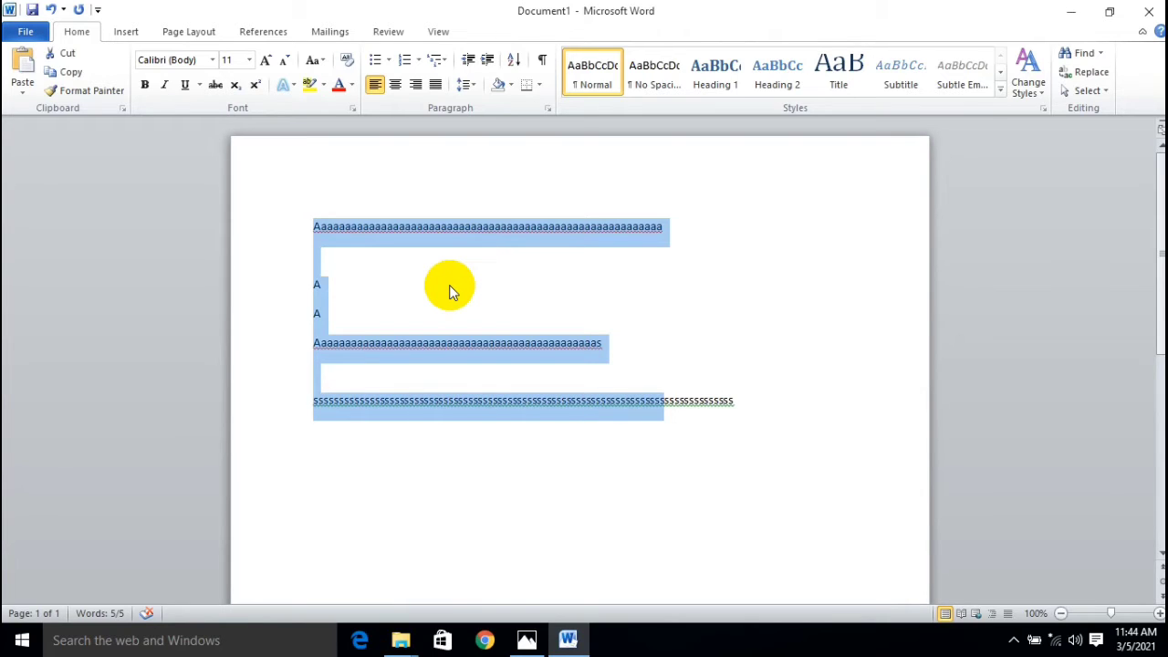
# Shrink the selection back character by character until only the first few letters of the row of s's stay included
pyautogui.hotkey('shift', 'Left')
pyautogui.hotkey('shift', 'Left')
pyautogui.hotkey('shift', 'Left')
pyautogui.hotkey('shift', 'Left')
pyautogui.hotkey('shift', 'Left')
pyautogui.hotkey('shift', 'Left')
pyautogui.hotkey('shift', 'Left')
pyautogui.hotkey('shift', 'Left')
pyautogui.hotkey('shift', 'Left')
pyautogui.hotkey('shift', 'Left')
pyautogui.hotkey('shift', 'Left')
pyautogui.hotkey('shift', 'Left')
pyautogui.hotkey('shift', 'Left')
pyautogui.hotkey('shift', 'Left')
pyautogui.hotkey('shift', 'Left')
pyautogui.hotkey('shift', 'Left')
pyautogui.hotkey('shift', 'Left')
pyautogui.hotkey('shift', 'Left')
pyautogui.hotkey('shift', 'Left')
pyautogui.hotkey('shift', 'Left')
pyautogui.hotkey('shift', 'Left')
pyautogui.hotkey('shift', 'Left')
pyautogui.hotkey('shift', 'Left')
pyautogui.hotkey('shift', 'Left')
pyautogui.hotkey('shift', 'Left')
pyautogui.hotkey('shift', 'Left')
pyautogui.hotkey('shift', 'Left')
pyautogui.hotkey('shift', 'Left')
pyautogui.hotkey('shift', 'Left')
pyautogui.hotkey('shift', 'Left')
pyautogui.hotkey('shift', 'Left')
pyautogui.hotkey('shift', 'Left')
pyautogui.hotkey('shift', 'Left')
pyautogui.hotkey('shift', 'Left')
pyautogui.hotkey('shift', 'Left')
pyautogui.hotkey('shift', 'Left')
pyautogui.hotkey('shift', 'Left')
pyautogui.hotkey('shift', 'Left')
pyautogui.hotkey('shift', 'Left')
pyautogui.hotkey('shift', 'Left')
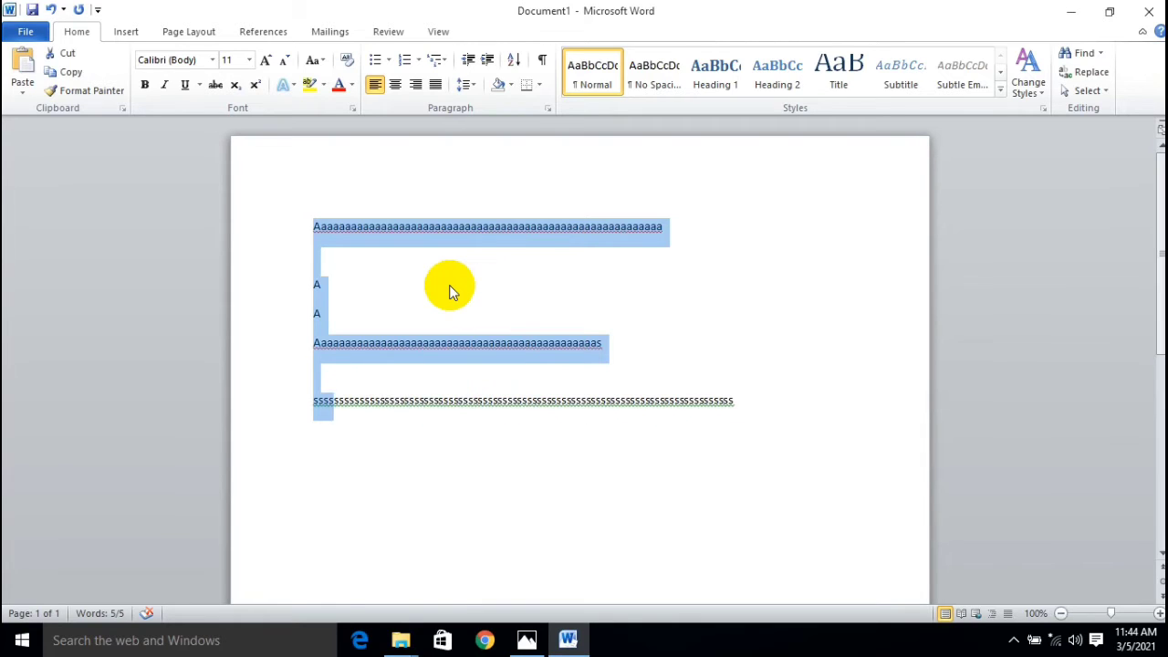
# Shrink the selection character by character back to the start of the first row of a's until nothing is selected
pyautogui.hotkey('shift', 'Left')
pyautogui.hotkey('shift', 'Left')
pyautogui.hotkey('shift', 'Left')
pyautogui.hotkey('shift', 'Left')
pyautogui.hotkey('shift', 'Left')
pyautogui.hotkey('shift', 'Left')
pyautogui.hotkey('shift', 'Left')
pyautogui.hotkey('shift', 'Left')
pyautogui.hotkey('shift', 'Left')
pyautogui.hotkey('shift', 'Left')
pyautogui.hotkey('shift', 'Left')
pyautogui.hotkey('shift', 'Left')
pyautogui.hotkey('shift', 'Left')
pyautogui.hotkey('shift', 'Left')
pyautogui.hotkey('shift', 'Left')
pyautogui.hotkey('shift', 'Left')
pyautogui.hotkey('shift', 'Left')
pyautogui.hotkey('shift', 'Left')
pyautogui.hotkey('shift', 'Left')
pyautogui.hotkey('shift', 'Left')
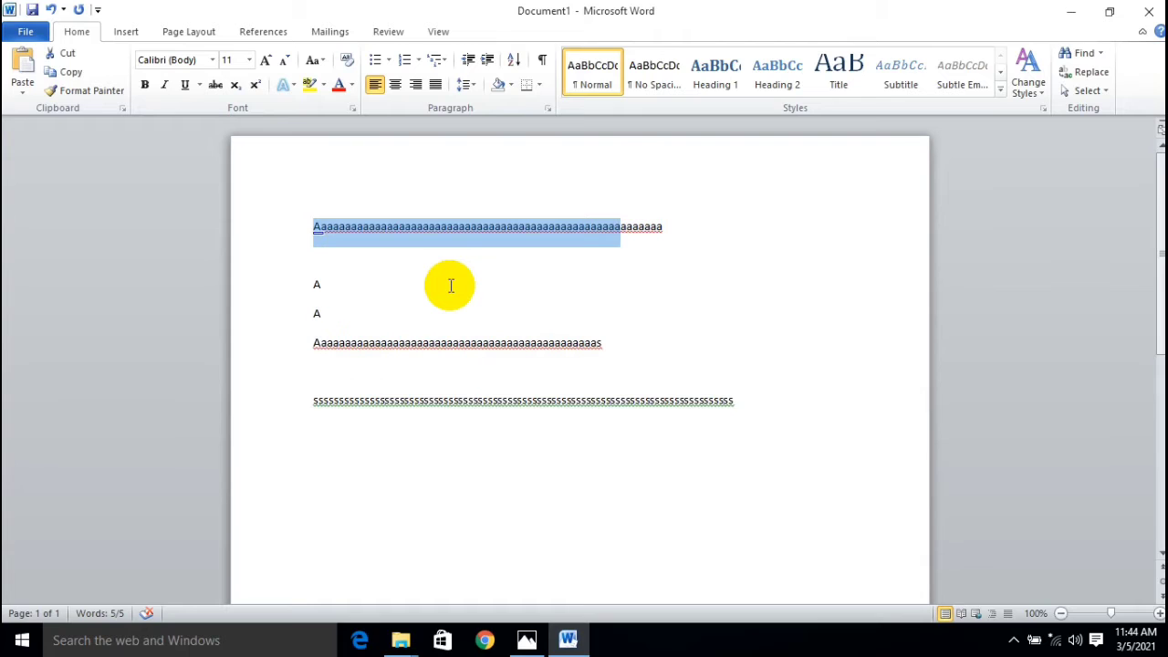
pyautogui.hotkey('shift', 'Left')
pyautogui.hotkey('shift', 'Left')
pyautogui.hotkey('shift', 'Left')
pyautogui.hotkey('shift', 'Left')
pyautogui.hotkey('shift', 'Left')
pyautogui.hotkey('shift', 'Left')
pyautogui.hotkey('shift', 'Left')
pyautogui.hotkey('shift', 'Left')
pyautogui.hotkey('shift', 'Left')
pyautogui.hotkey('shift', 'Left')
pyautogui.hotkey('shift', 'Left')
pyautogui.hotkey('shift', 'Left')
pyautogui.hotkey('shift', 'Left')
pyautogui.hotkey('shift', 'Left')
pyautogui.hotkey('shift', 'Left')
pyautogui.hotkey('shift', 'Left')
pyautogui.hotkey('shift', 'Left')
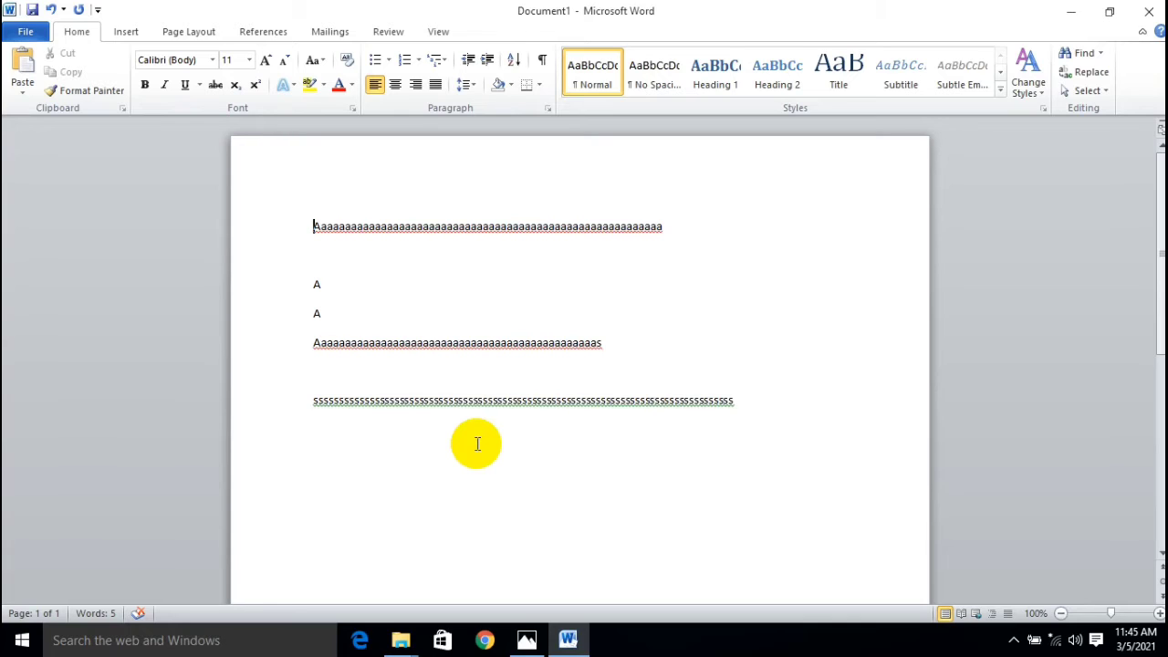
# Select the first seven letters of the first row of a's, then extend the selection to the end of that line
pyautogui.hotkey('shift', 'Right')
pyautogui.hotkey('shift', 'Right')
pyautogui.hotkey('shift', 'Right')
pyautogui.hotkey('shift', 'Right')
pyautogui.hotkey('shift', 'Right')
pyautogui.hotkey('shift', 'Right')
pyautogui.hotkey('shift', 'Right')
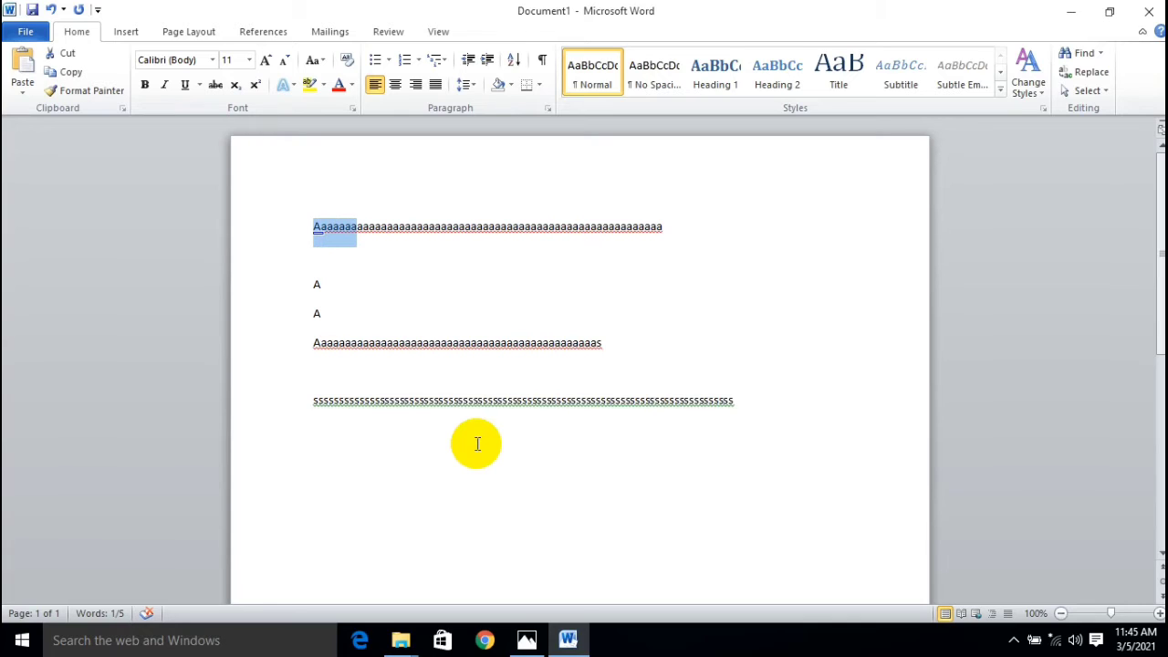
pyautogui.hotkey('shift', 'End')
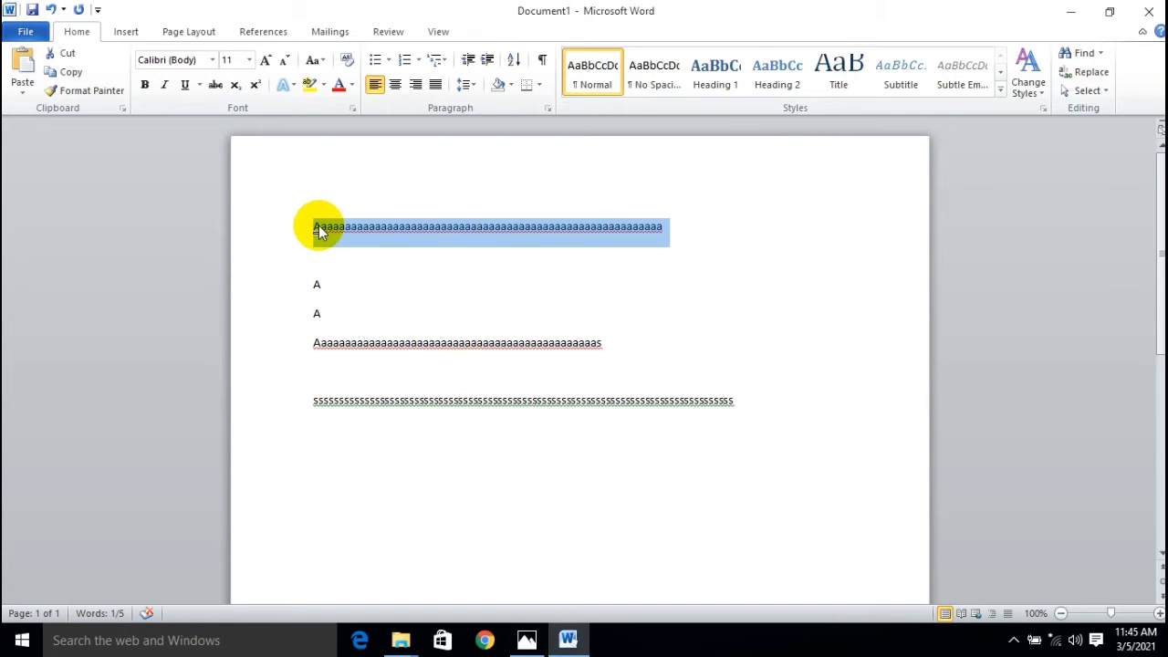
# Clear the selection on the first row of a's and select the empty line below it
pyautogui.moveTo(355, 244); pyautogui.dragTo(314, 228)
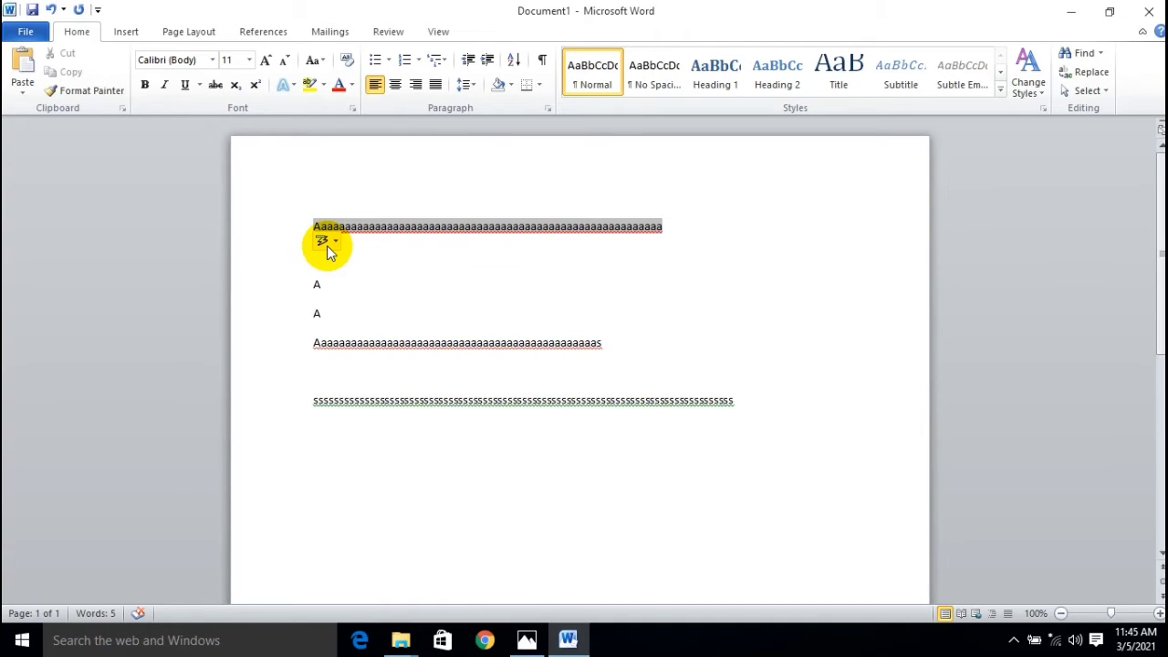
pyautogui.click(418, 261)
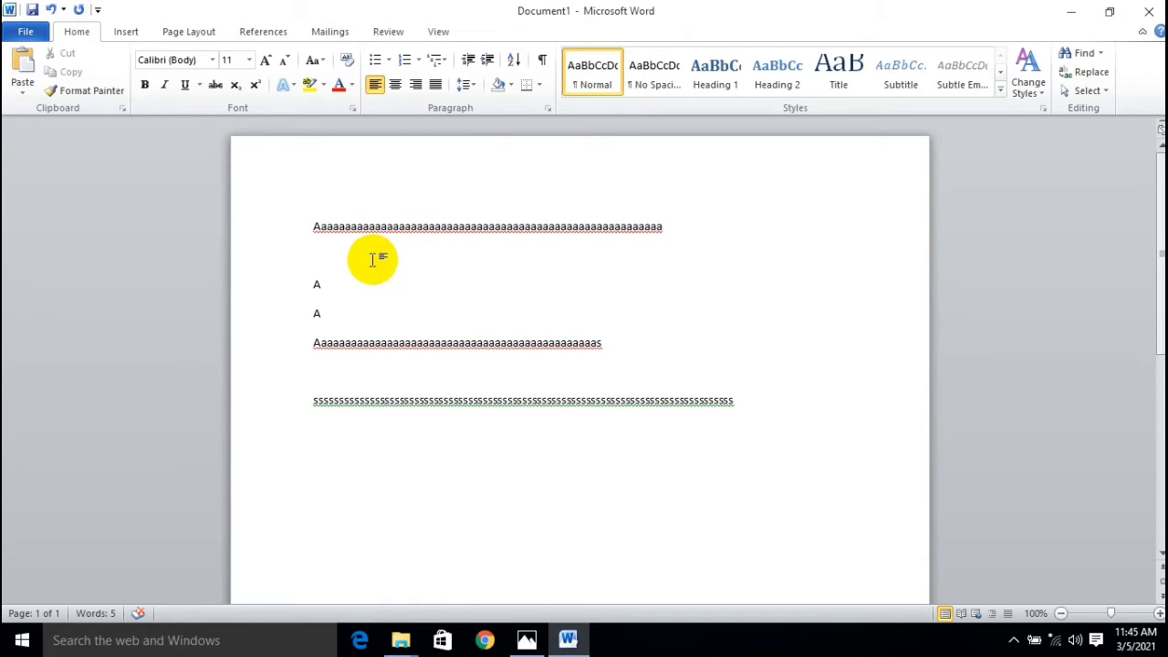
pyautogui.doubleClick(372, 260)
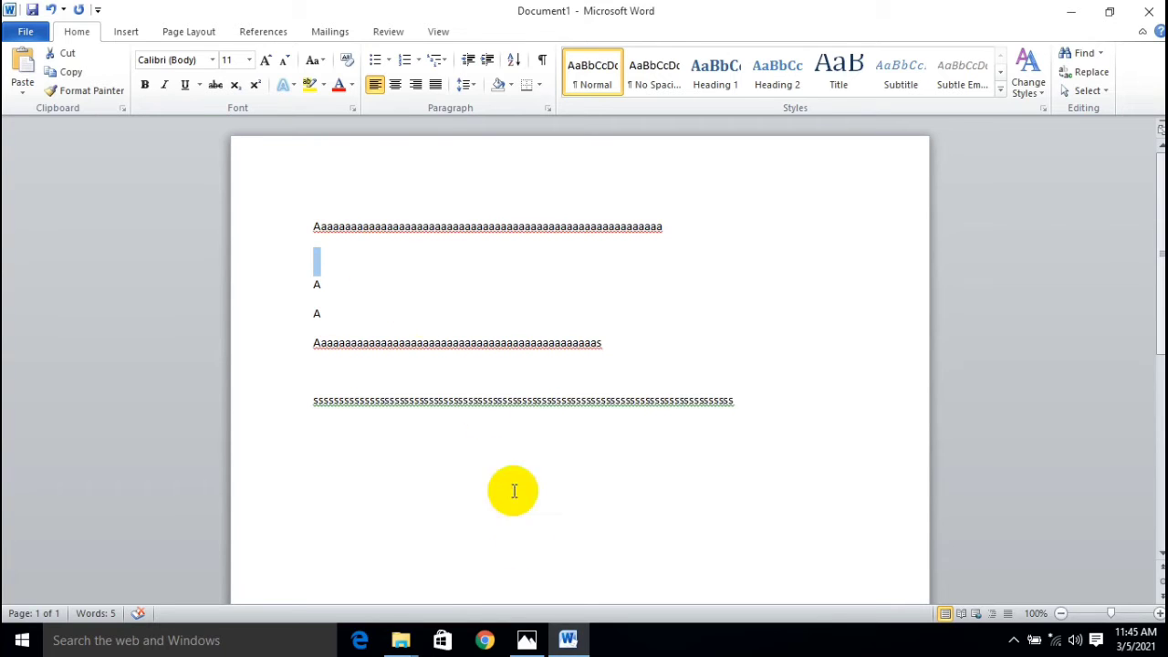
# Check the textbook's item 4 on selecting the current word in Photos, then return to Word and select the first row's word
pyautogui.click(527, 640)
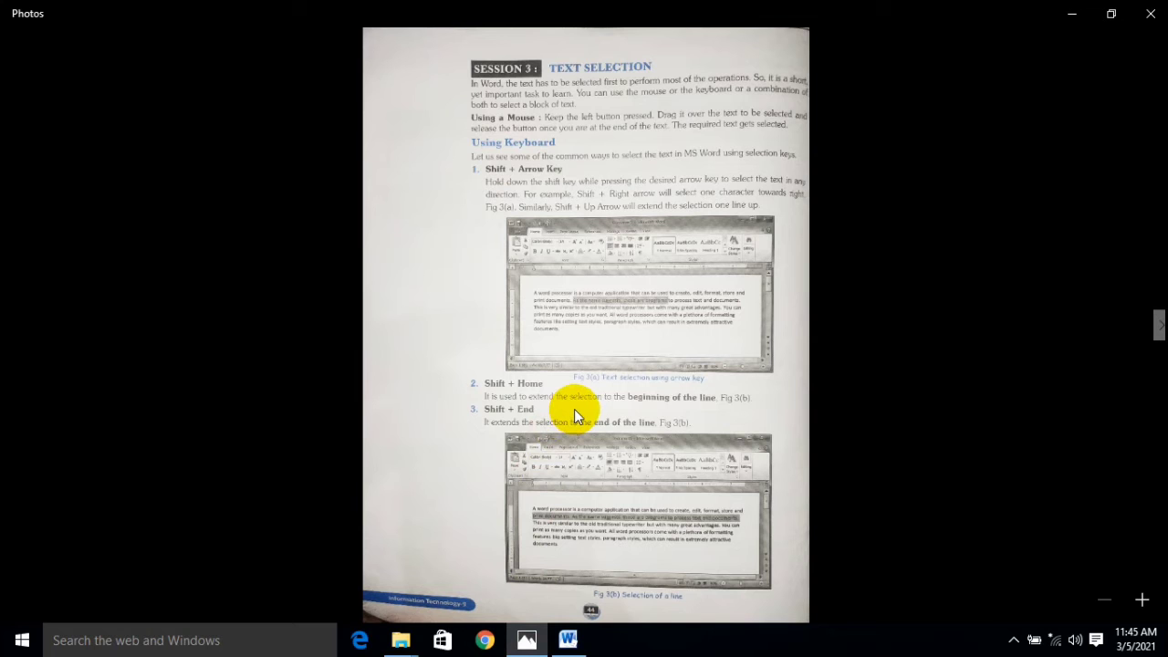
pyautogui.scroll(-1, 558, 376)
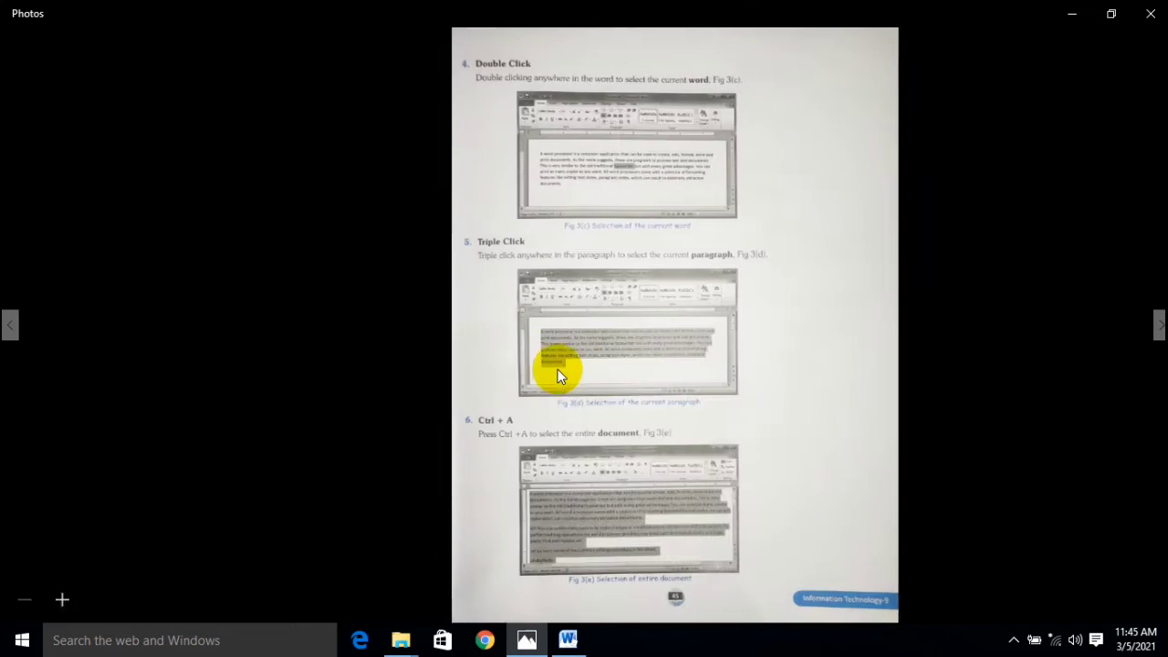
pyautogui.scroll(2, 536, 262)
pyautogui.scroll(3, 536, 262)
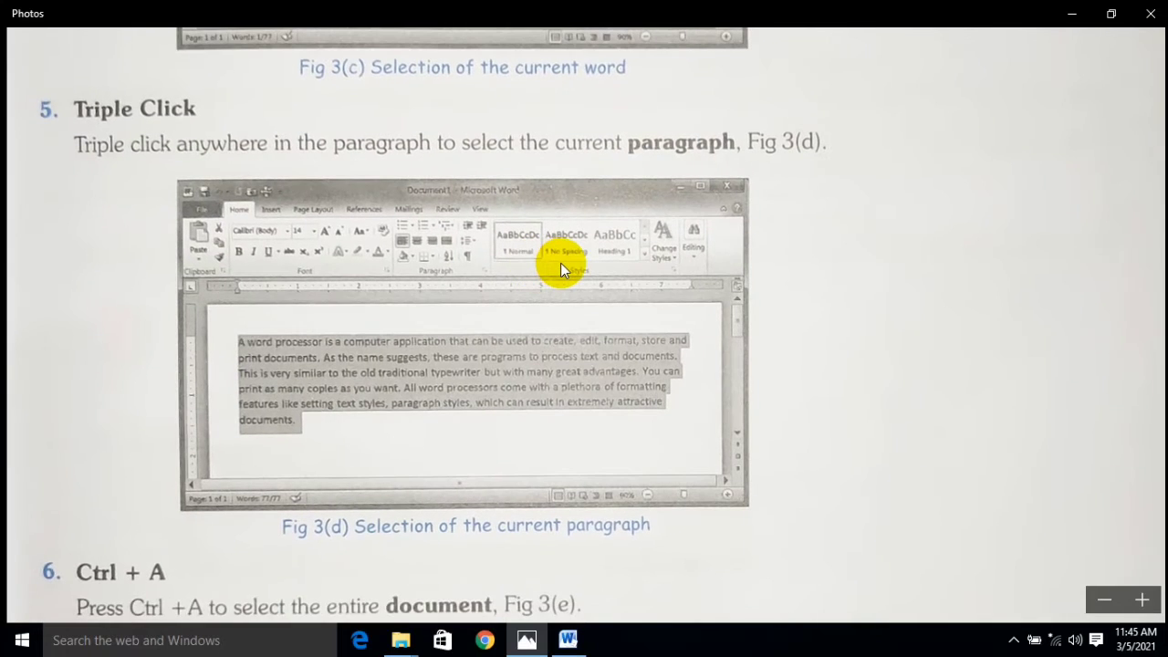
pyautogui.scroll(5, 560, 263)
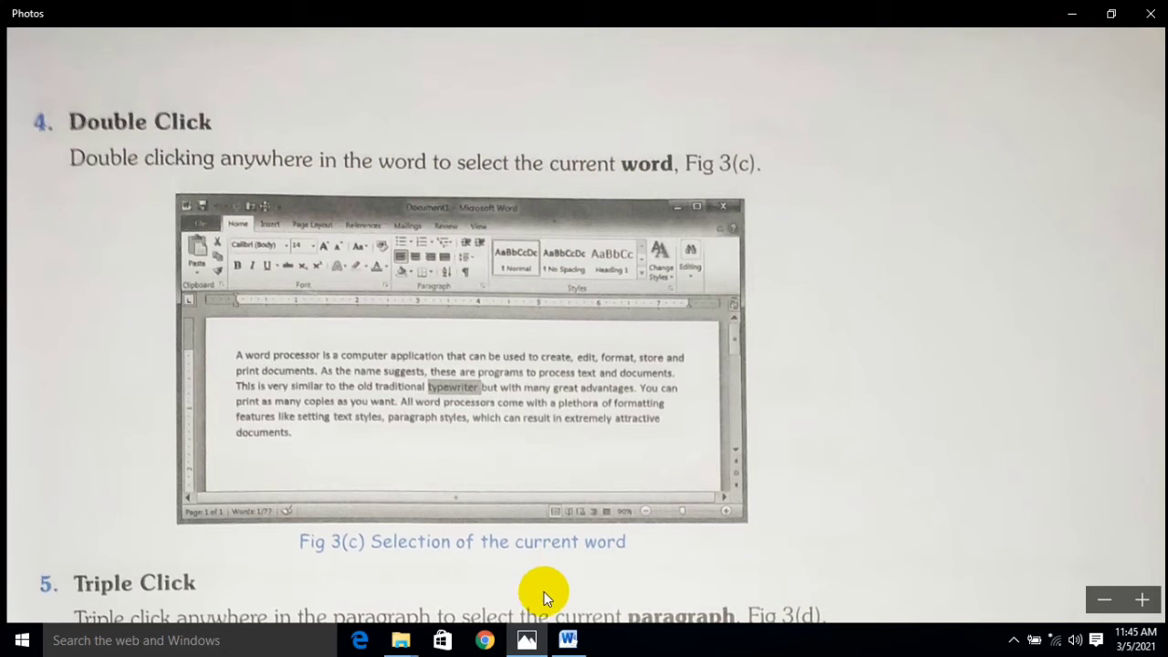
pyautogui.click(568, 639)
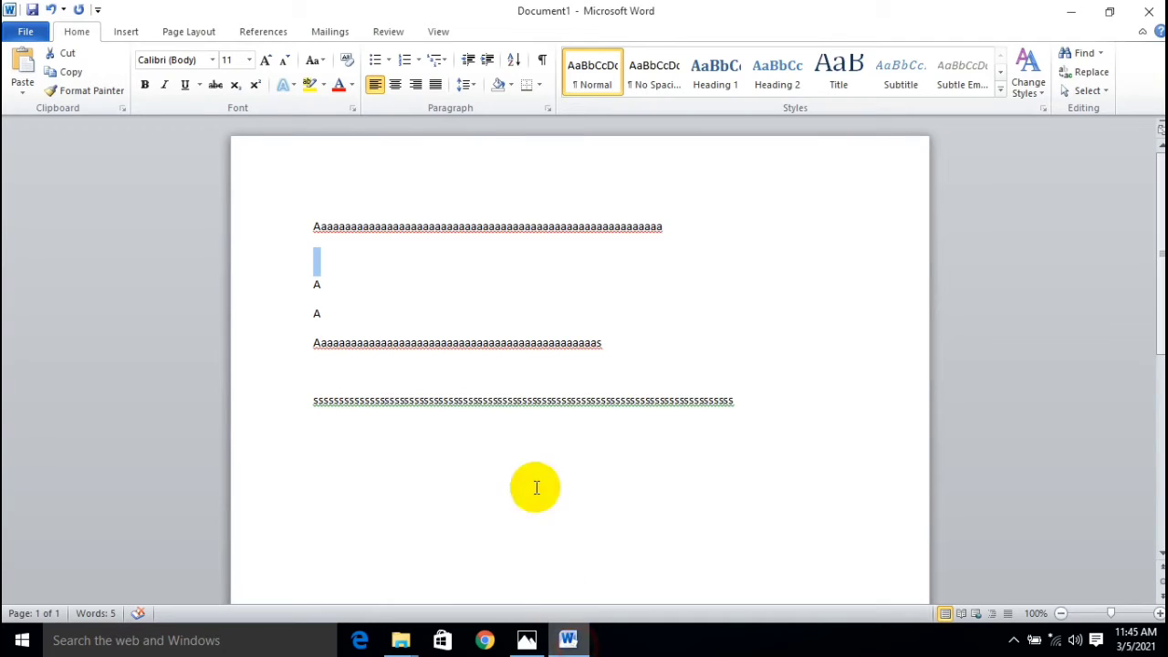
pyautogui.doubleClick(469, 227)
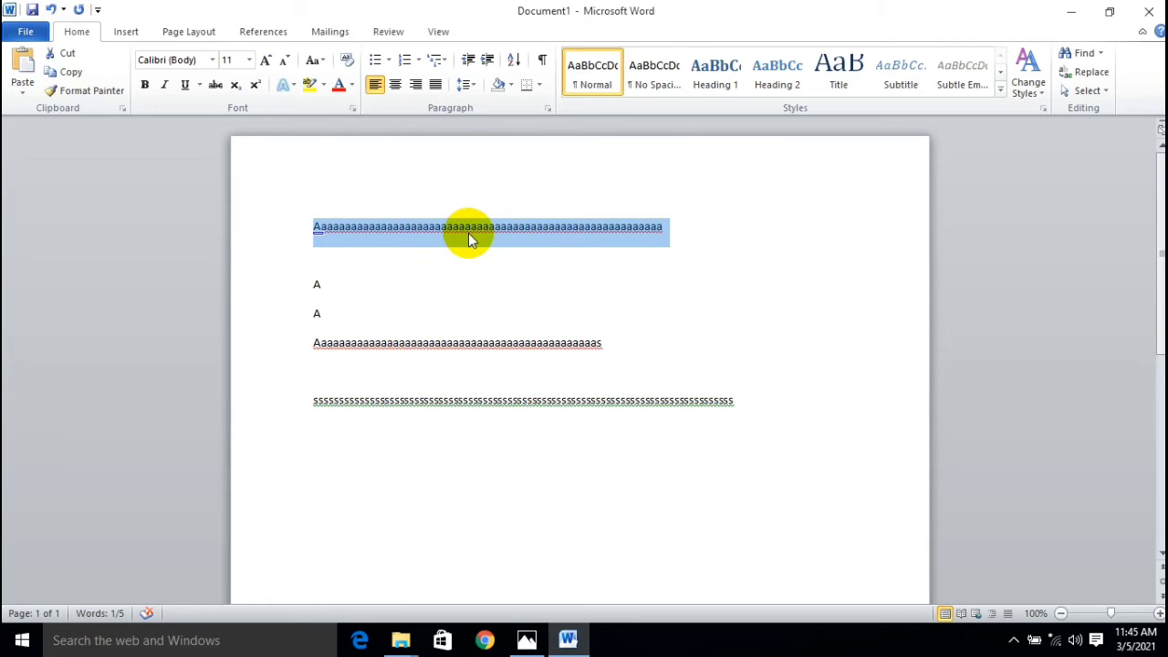
# Check the textbook's item 5 on selecting a paragraph in Photos, then return to Word and select the first row as a paragraph
pyautogui.click(527, 640)
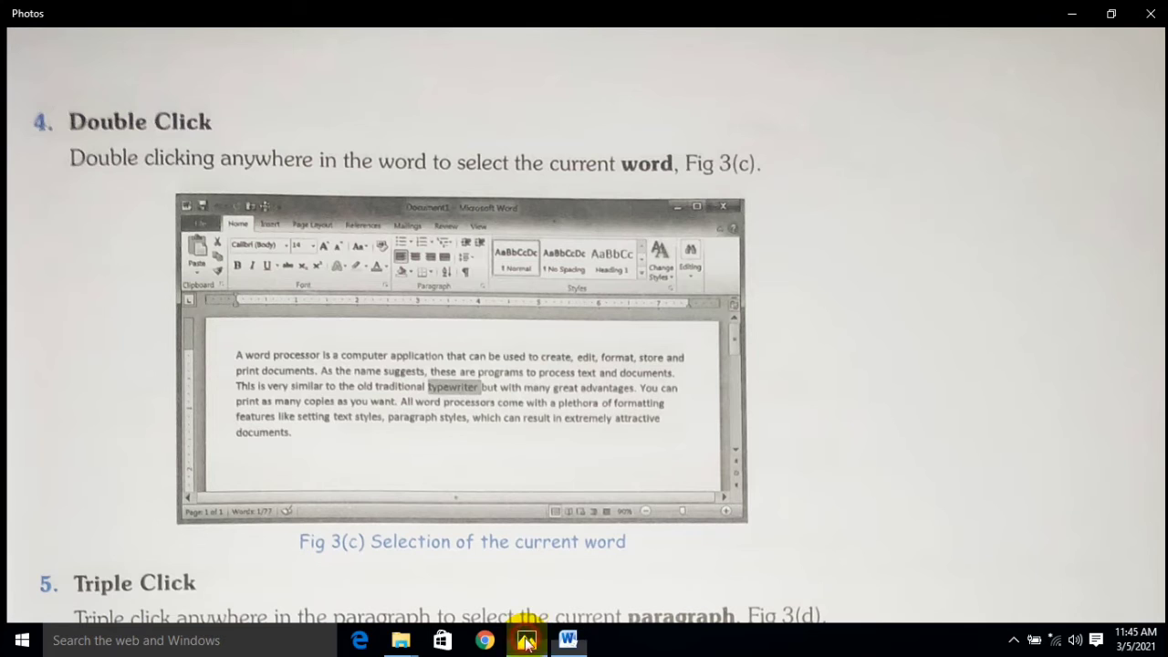
pyautogui.scroll(-5, 191, 508)
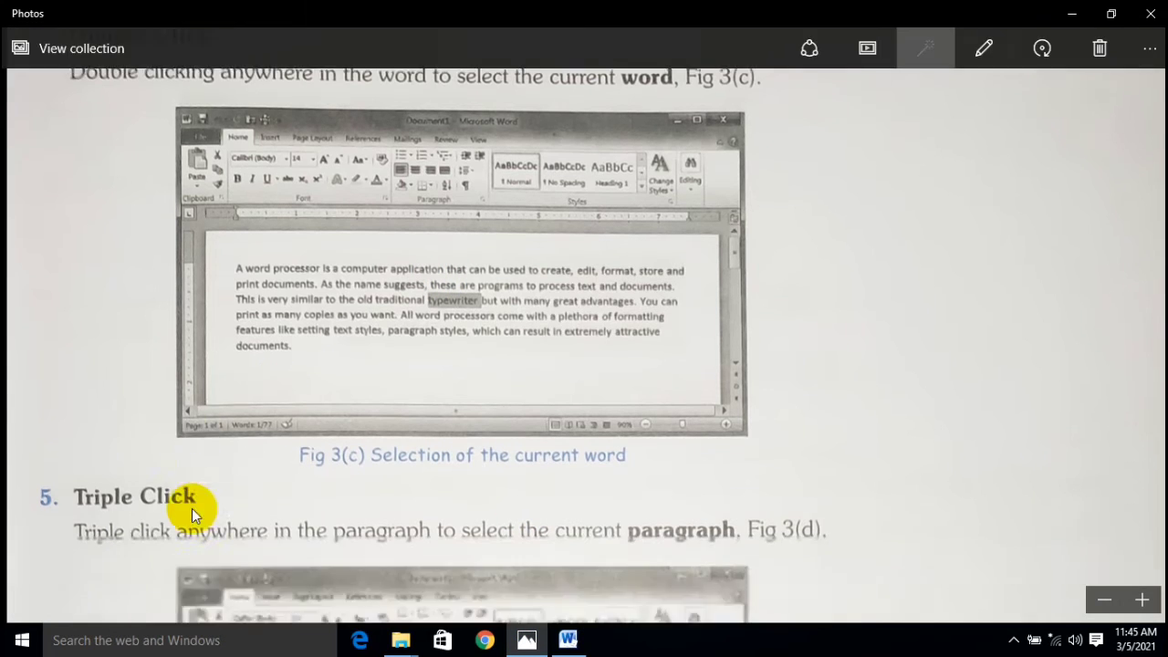
pyautogui.click(567, 639)
pyautogui.click(370, 231)
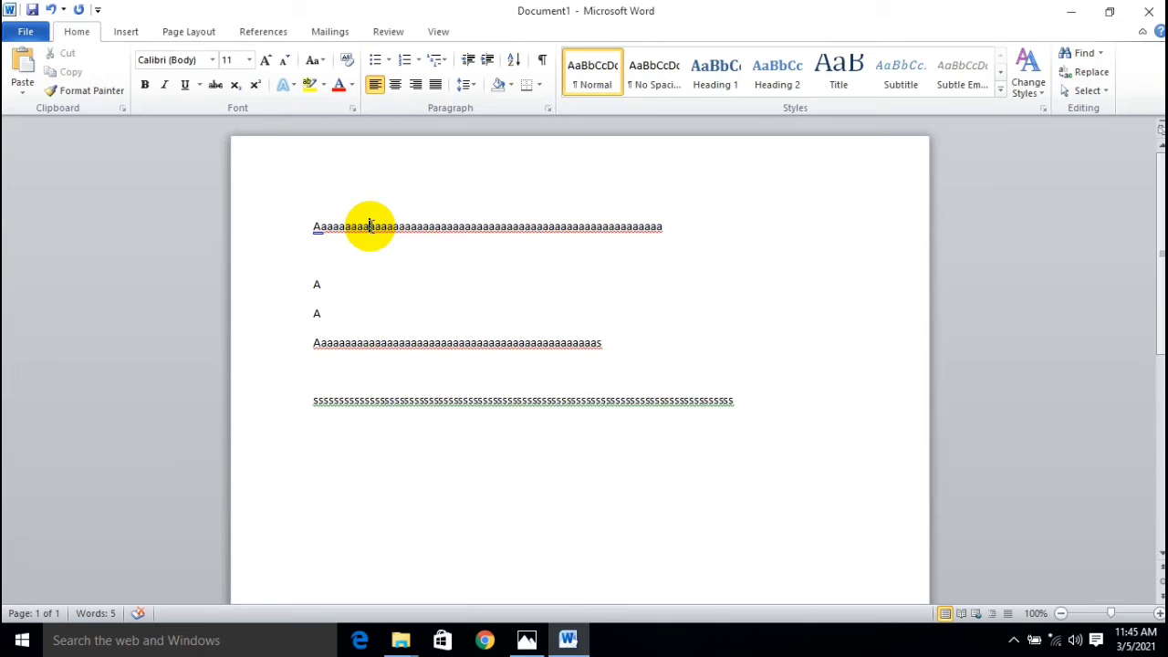
pyautogui.tripleClick(370, 230)
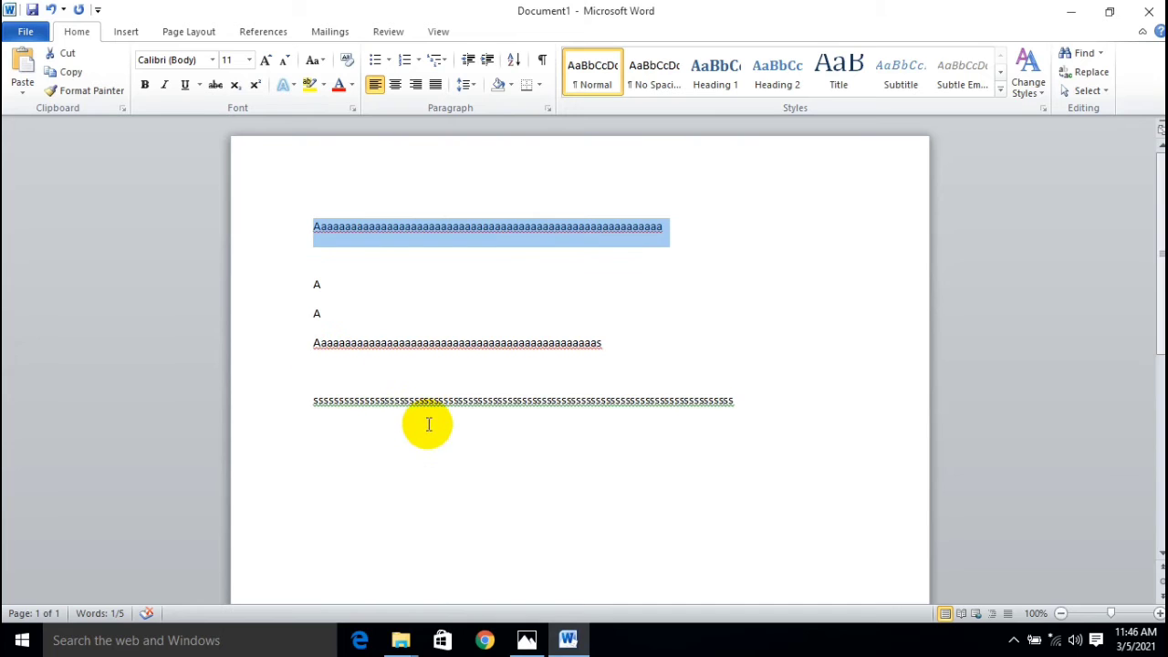
# Select all rows from the end of the s's up to the first row, then reselect only the first paragraph
pyautogui.moveTo(770, 423); pyautogui.dragTo(264, 236)
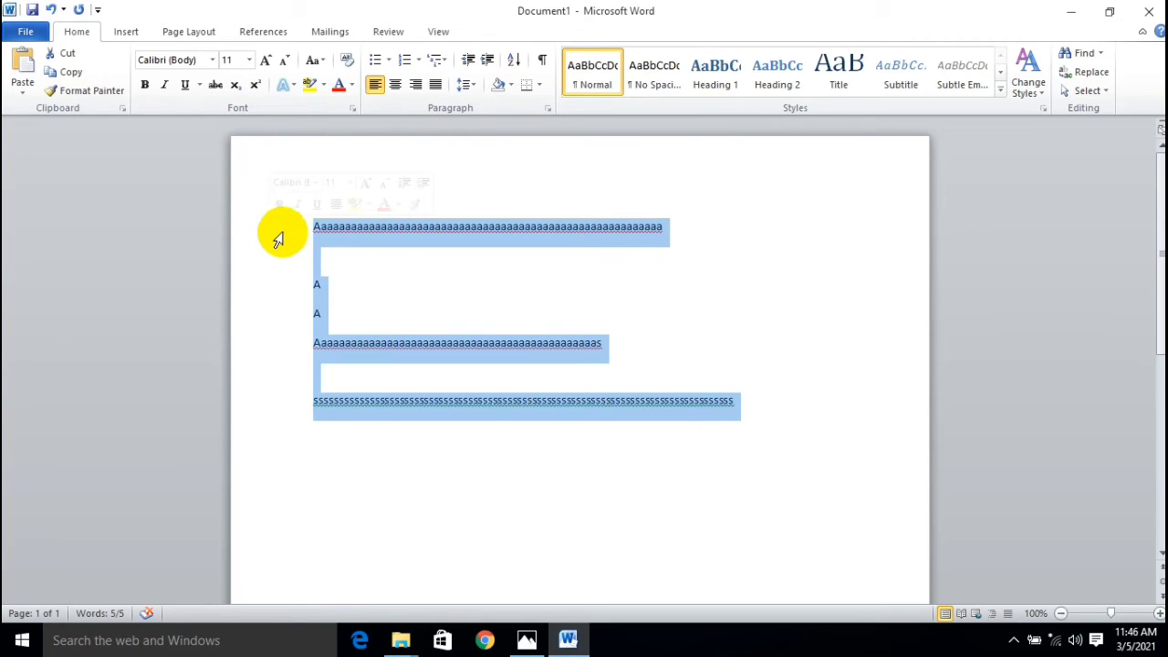
pyautogui.click(404, 259)
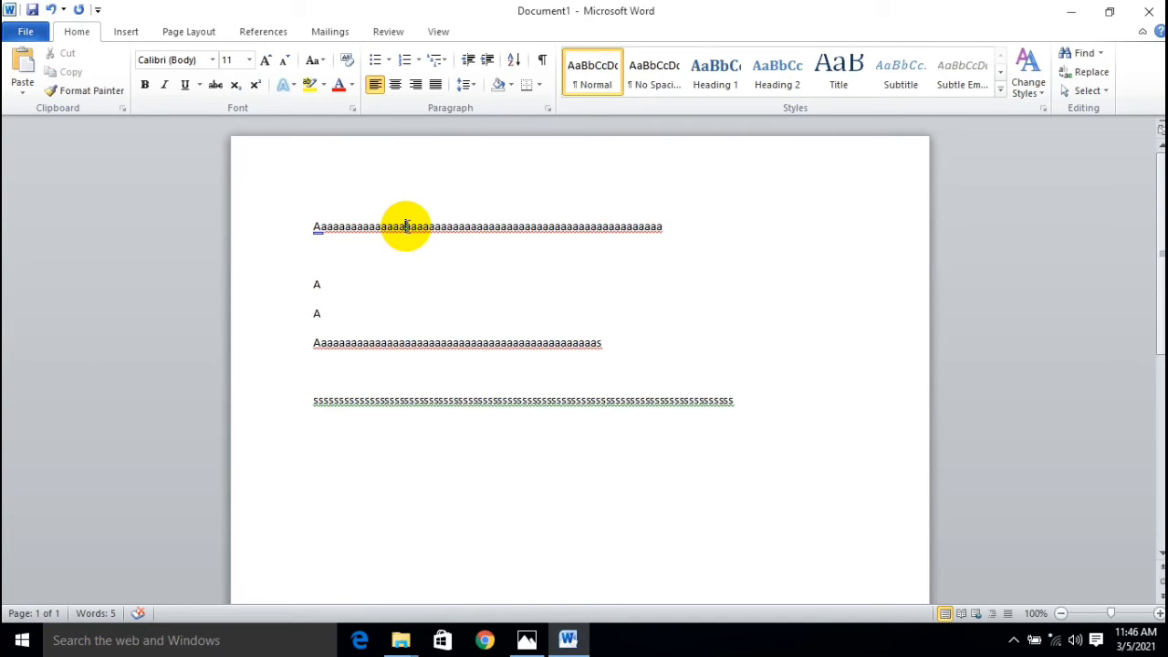
pyautogui.tripleClick(404, 226)
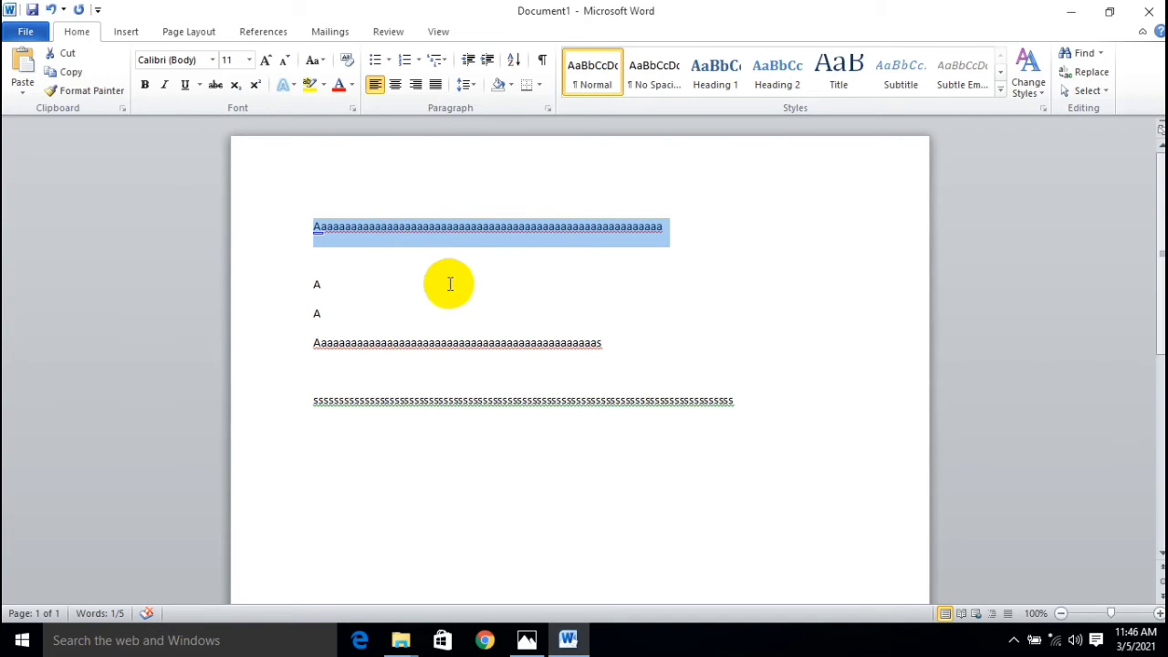
# Check the textbook's item 6 on selecting the entire document in Photos, then return to Word and select the whole document
pyautogui.click(526, 640)
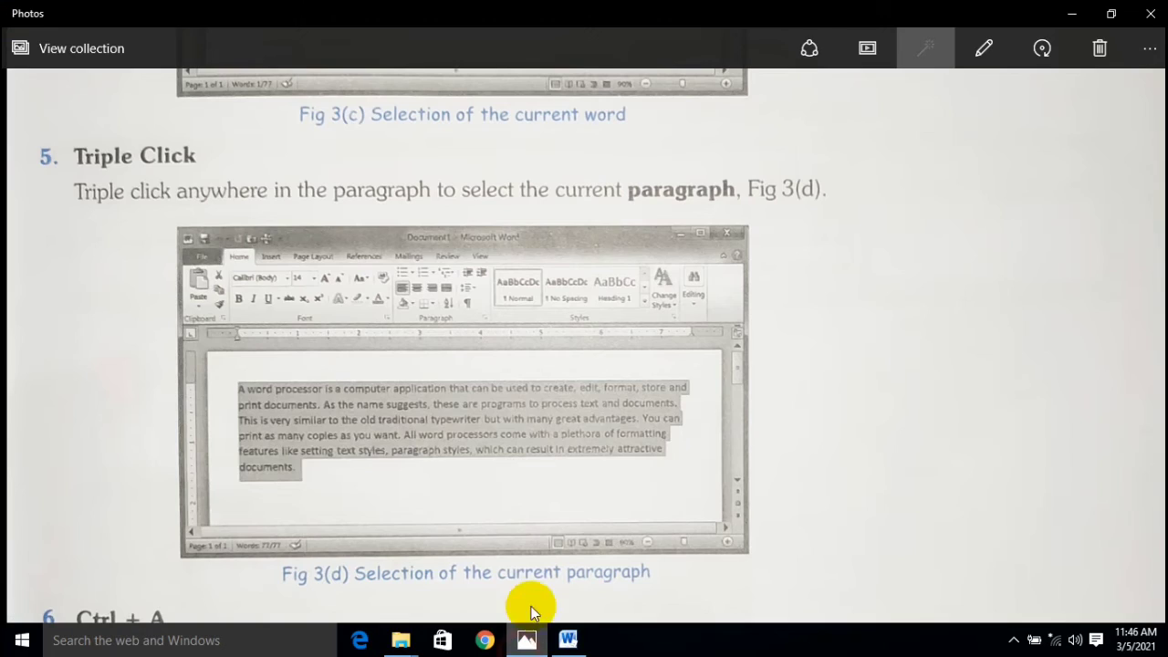
pyautogui.scroll(-5, 783, 385)
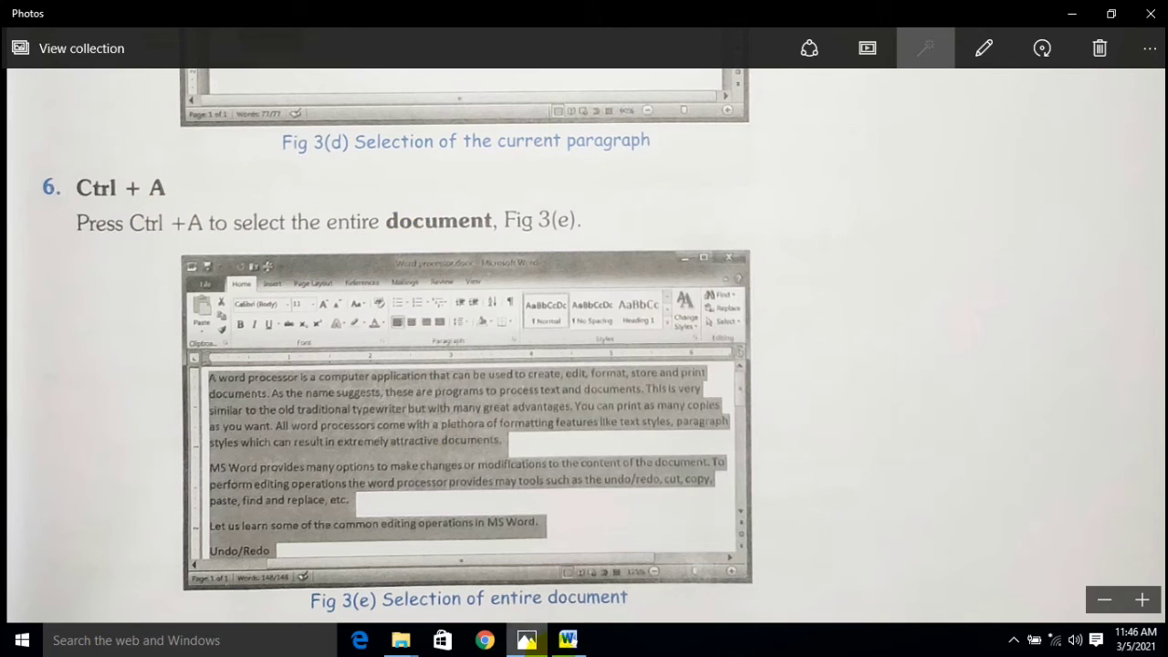
pyautogui.click(568, 640)
pyautogui.click(396, 267)
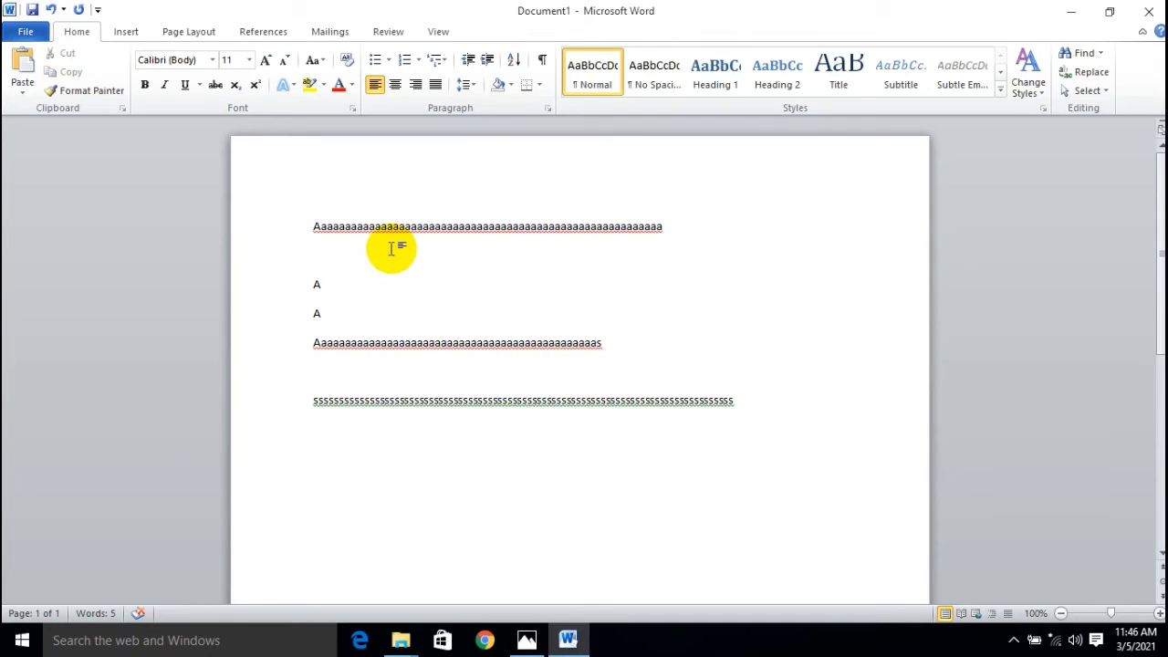
pyautogui.hotkey('ctrl', 'a')
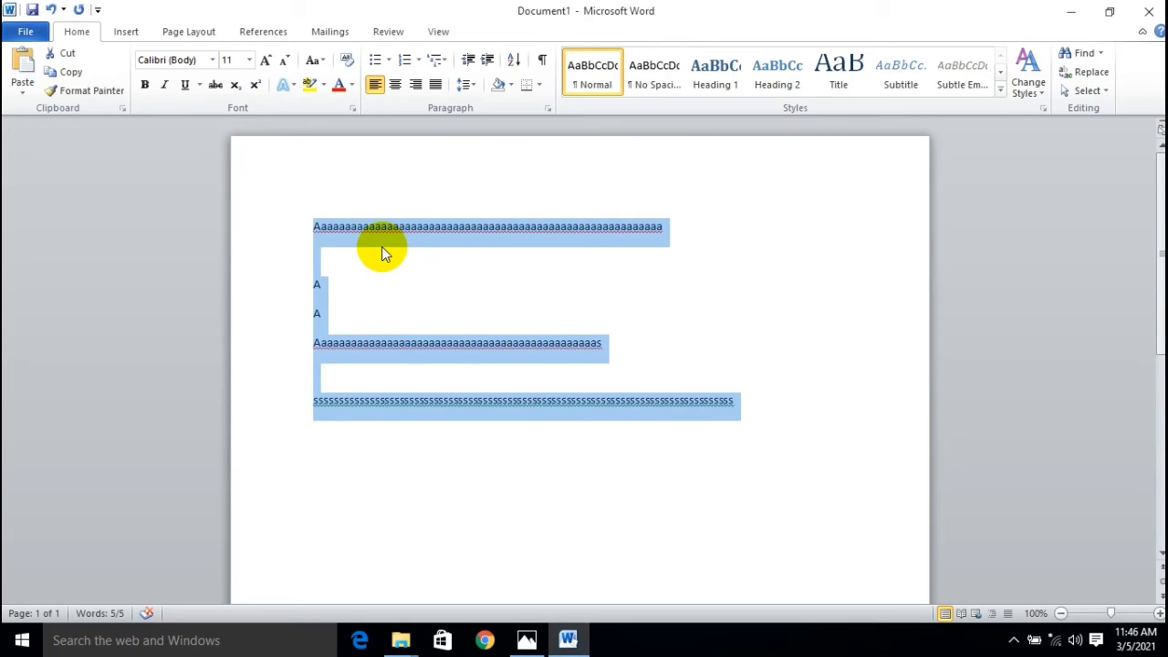
# Switch to Photos and examine the textbook's next page on selecting non-consecutive text and extending the selection by one screen
pyautogui.click(526, 642)
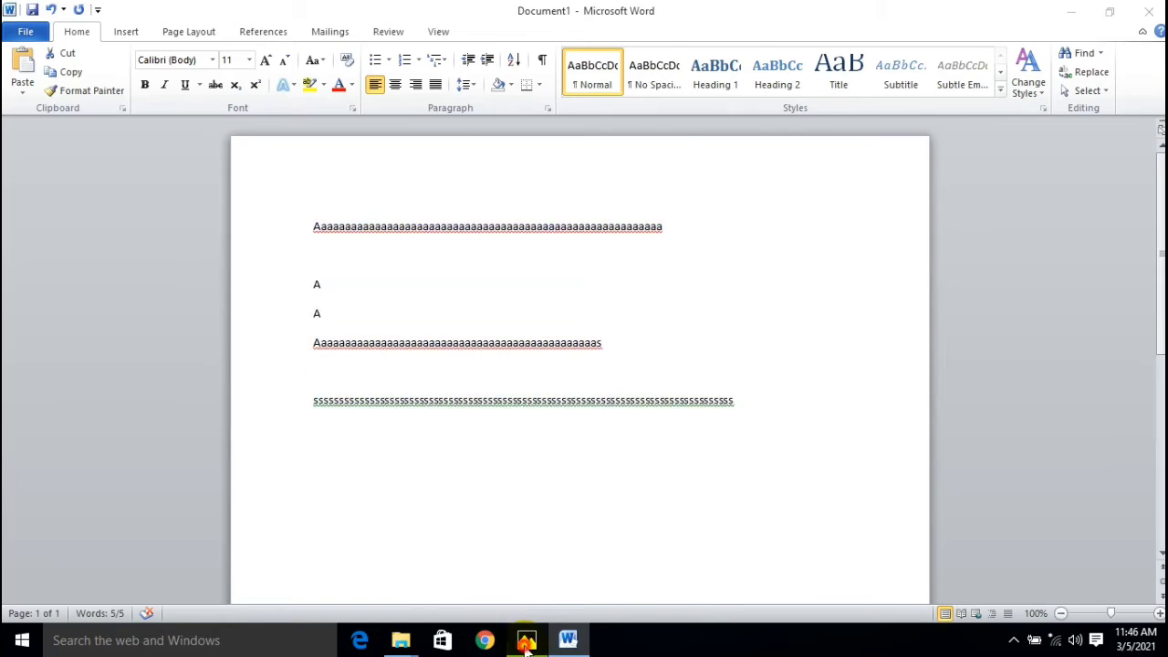
pyautogui.scroll(-2, 549, 467)
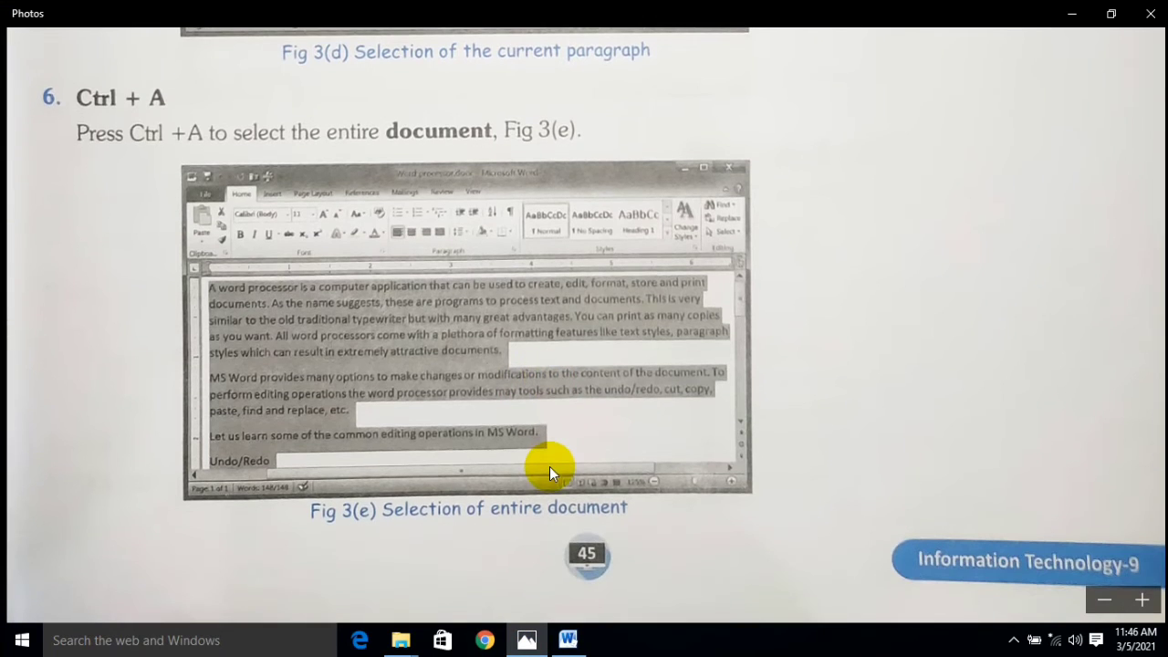
pyautogui.scroll(-5, 650, 393)
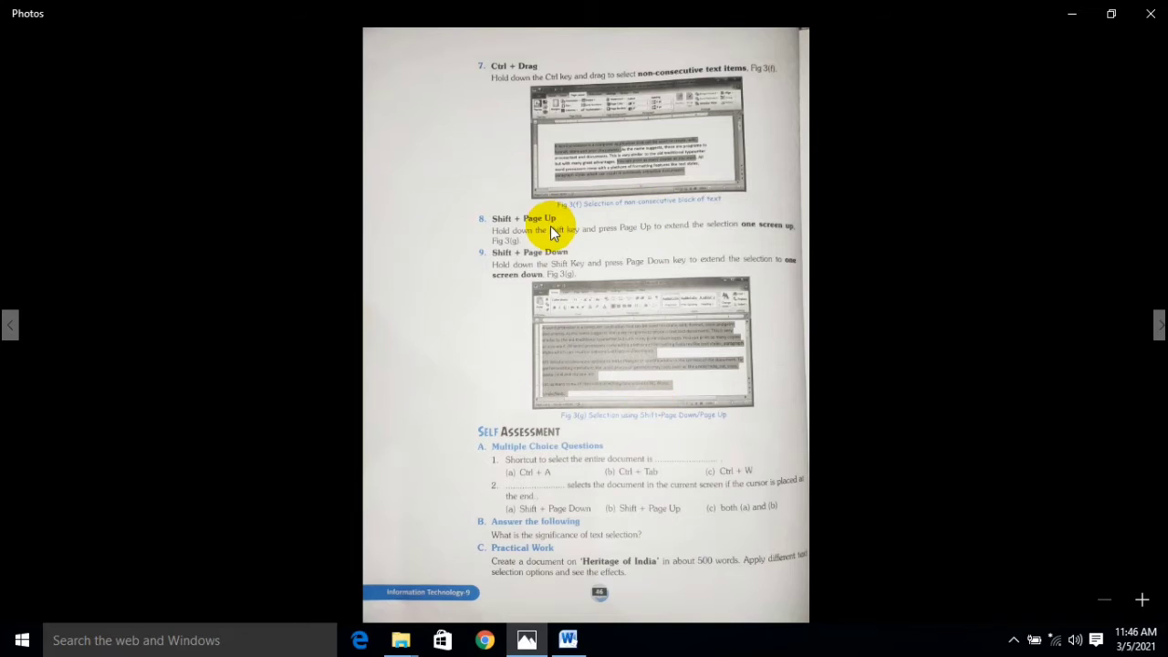
pyautogui.scroll(3, 550, 225)
pyautogui.scroll(2, 557, 225)
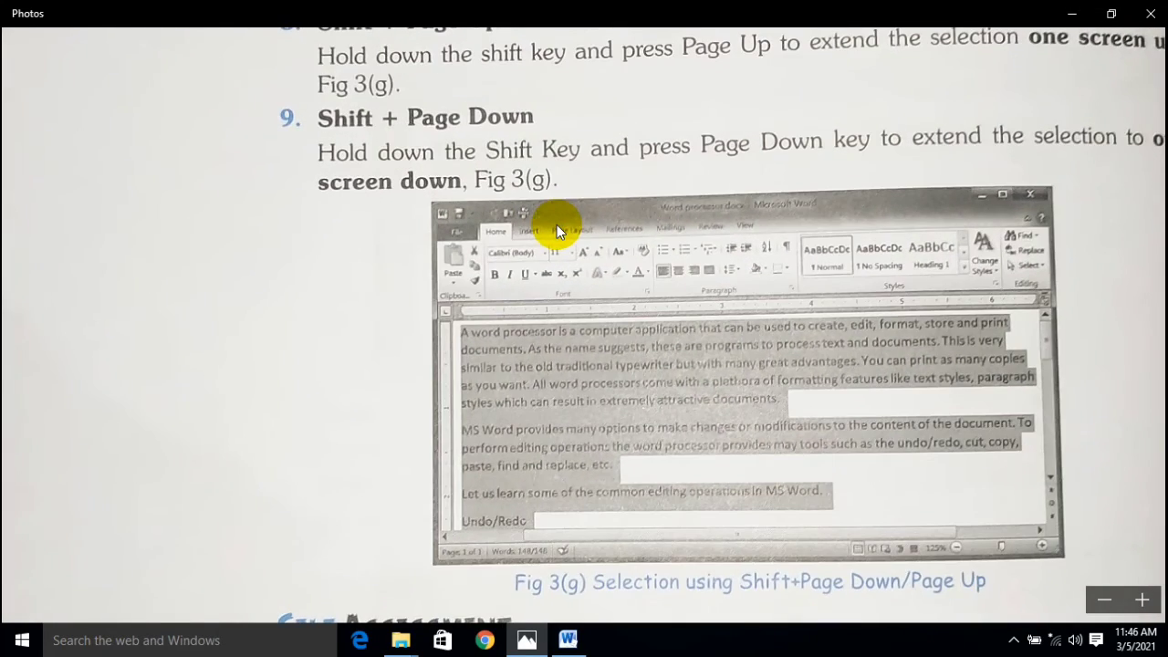
pyautogui.scroll(2, 556, 224)
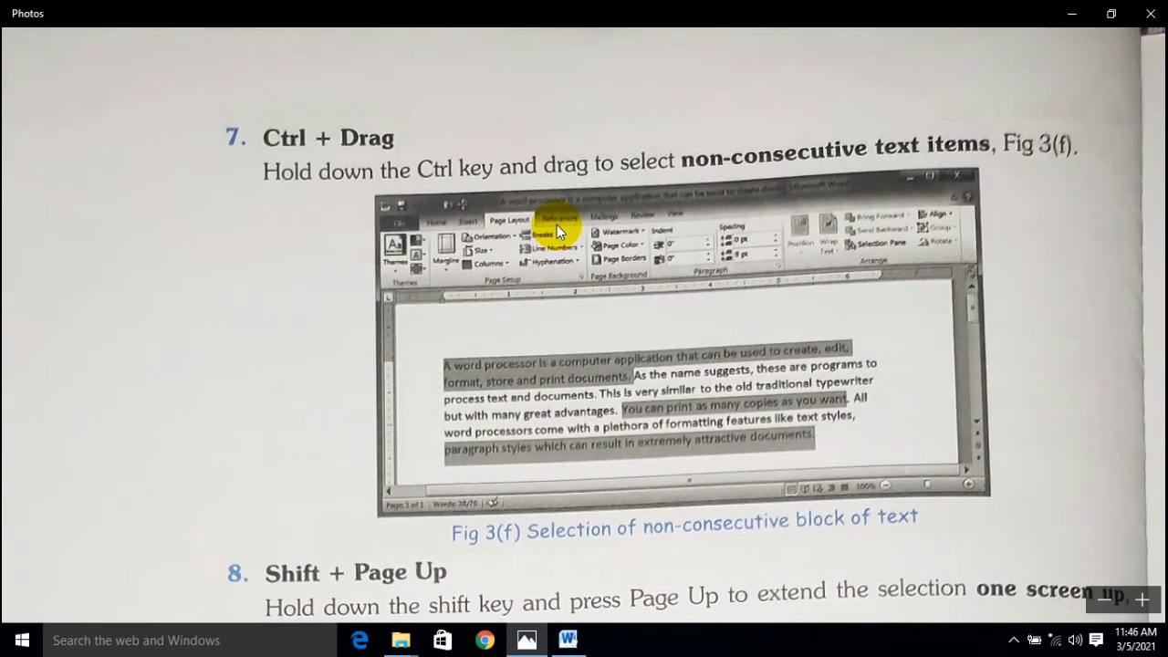
pyautogui.scroll(-2, 556, 224)
pyautogui.scroll(2, 557, 224)
# Return to Word and select a stretch of letters in the middle of the first row of a's
pyautogui.click(567, 640)
pyautogui.click(447, 224)
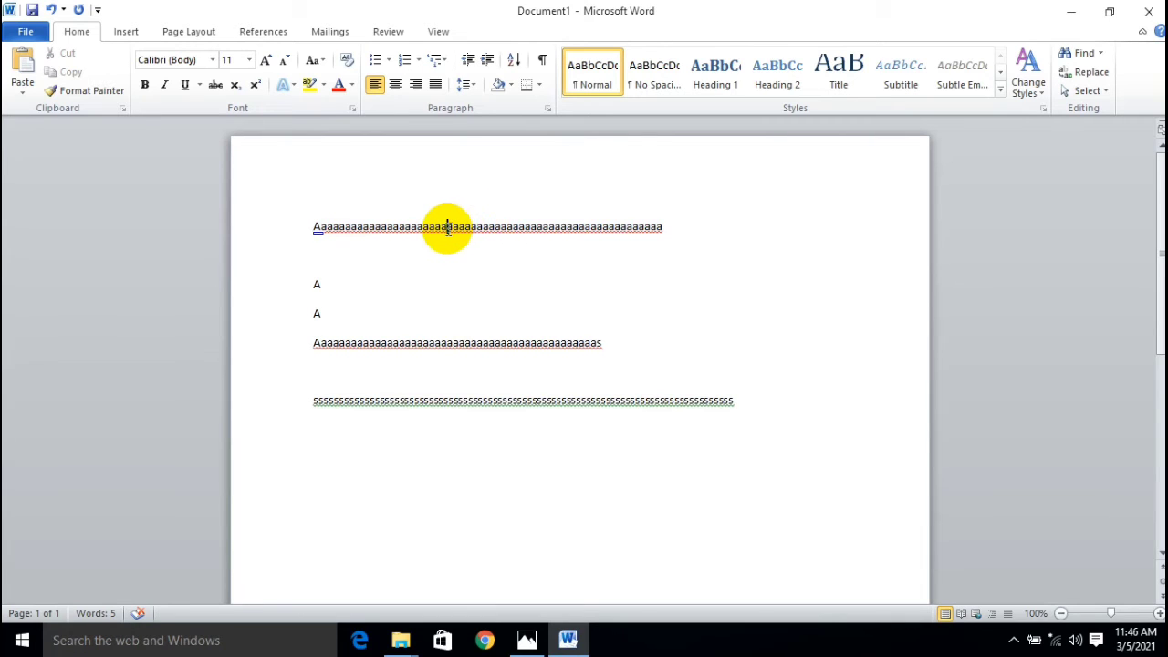
pyautogui.press('Down')
pyautogui.moveTo(444, 230); pyautogui.dragTo(561, 230)
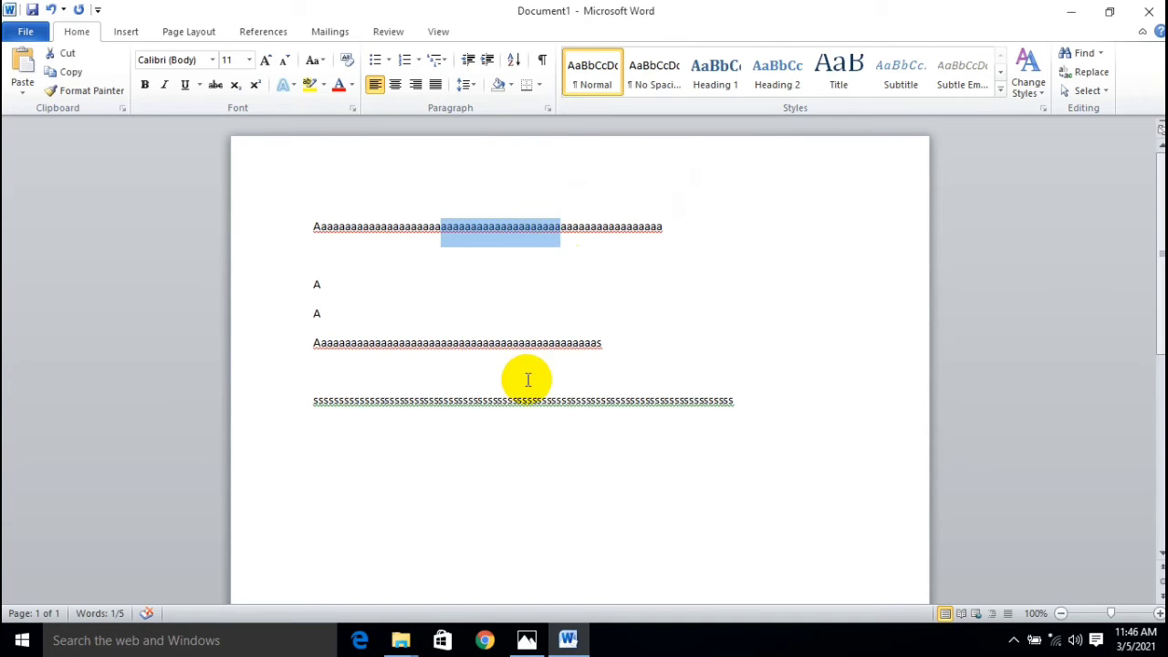
# Switch to Photos and read the textbook's items 8 and 9 on extending the selection one screen up or down
pyautogui.click(527, 639)
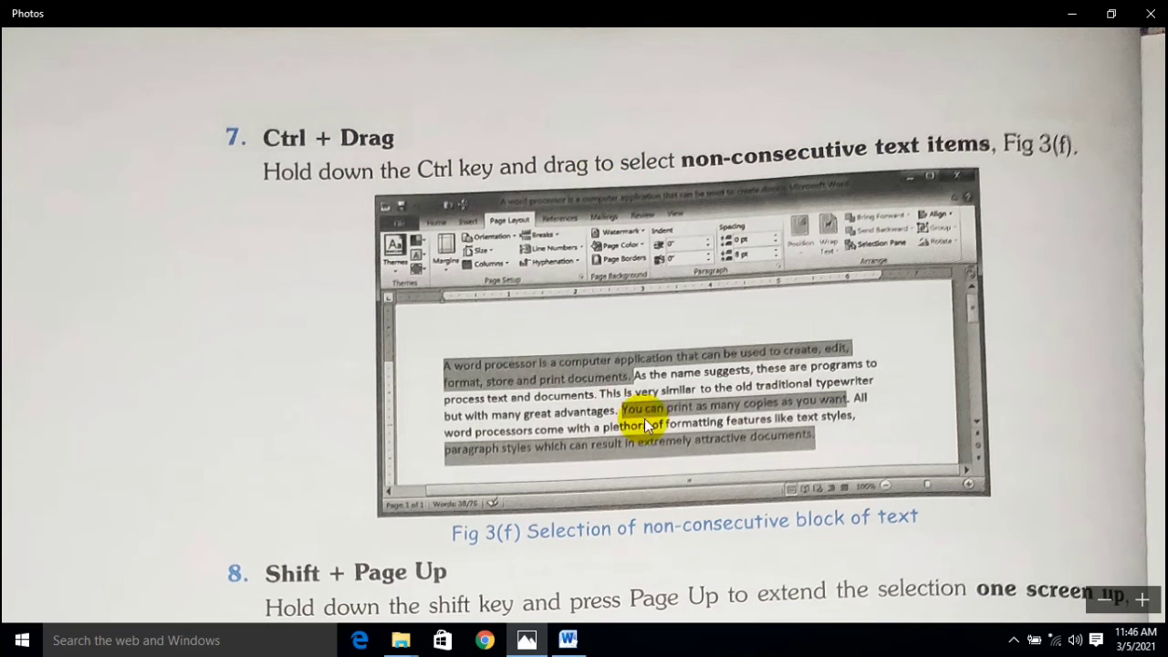
pyautogui.scroll(-3, 619, 414)
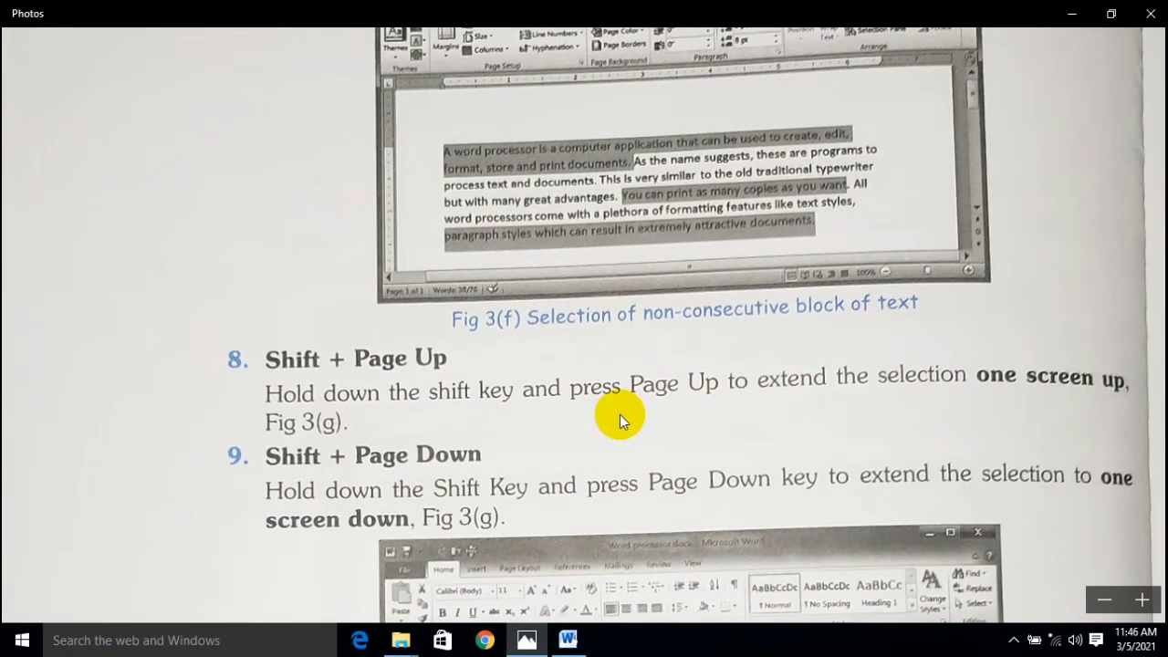